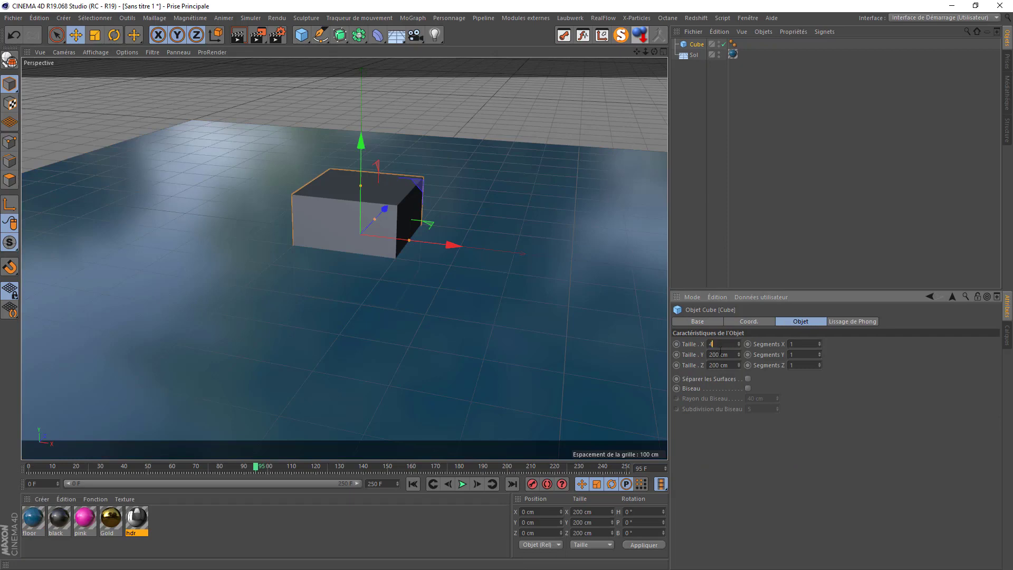
- Set the cube's X size and Z size to 4000 cm each
text(000)
key(Return)
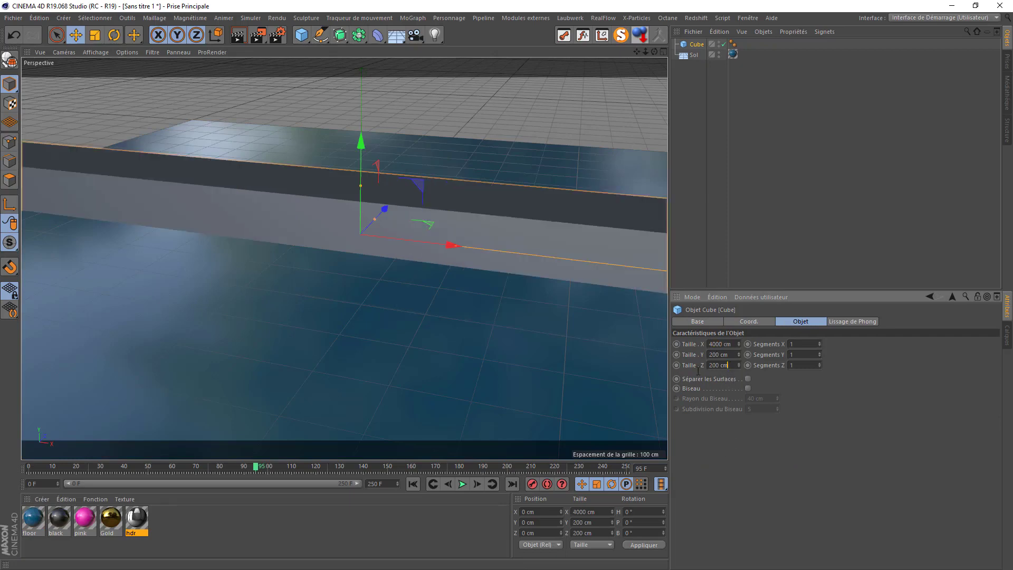
text(4000)
key(Return)
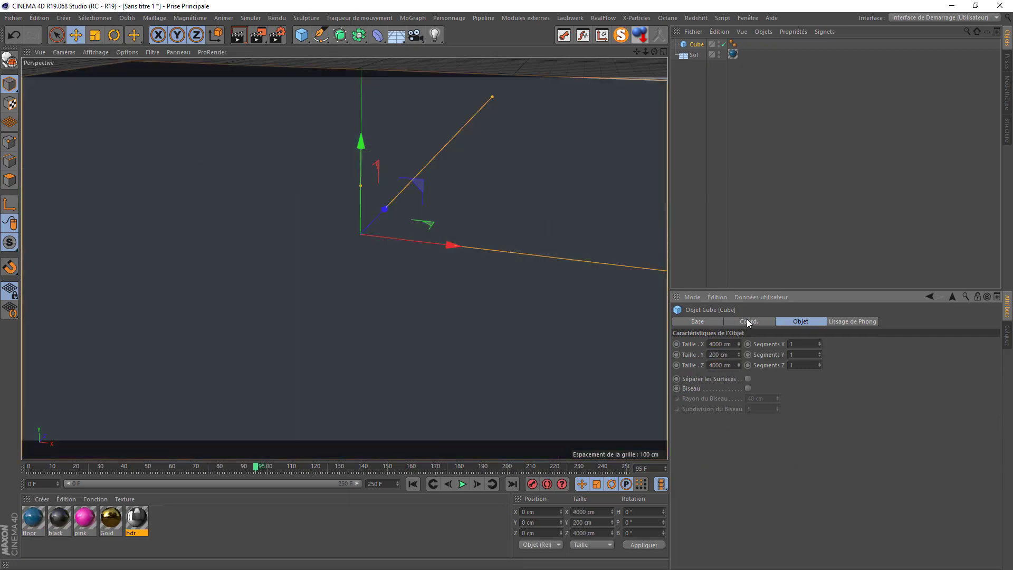
- Set the cube's Y position to -100 cm
click(747, 322)
click(717, 355)
key(BackSpace)
text(-10)
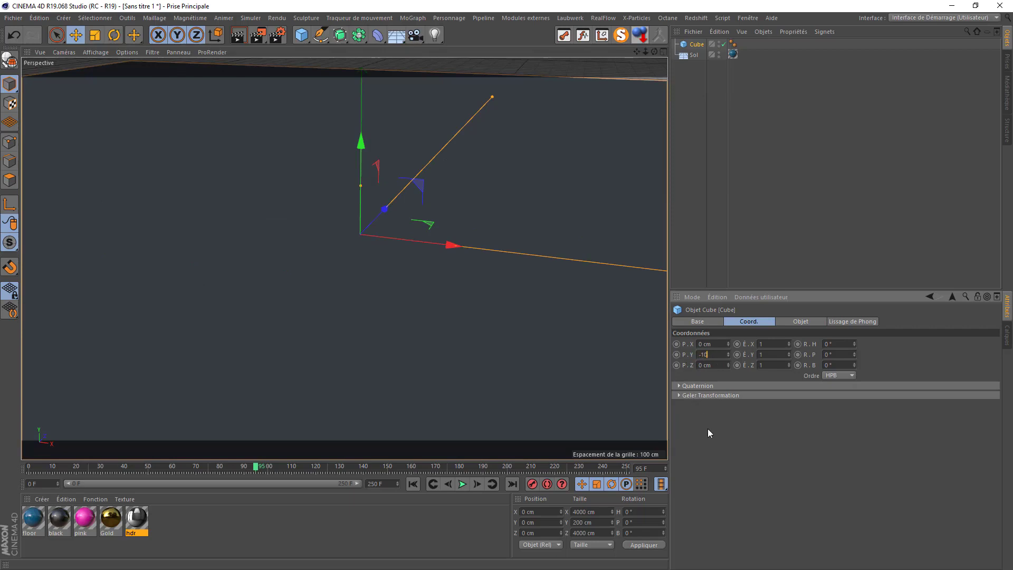
text(0)
key(Return)
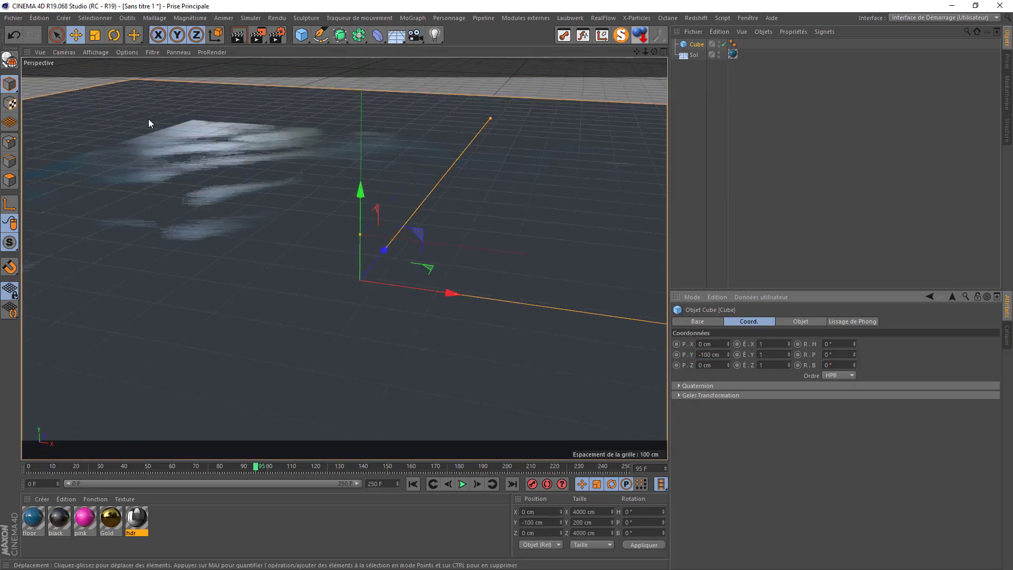
- Rename the cube as "floor collider" and place it below Sol in the object hierarchy
double_click(696, 44)
double_click(695, 44)
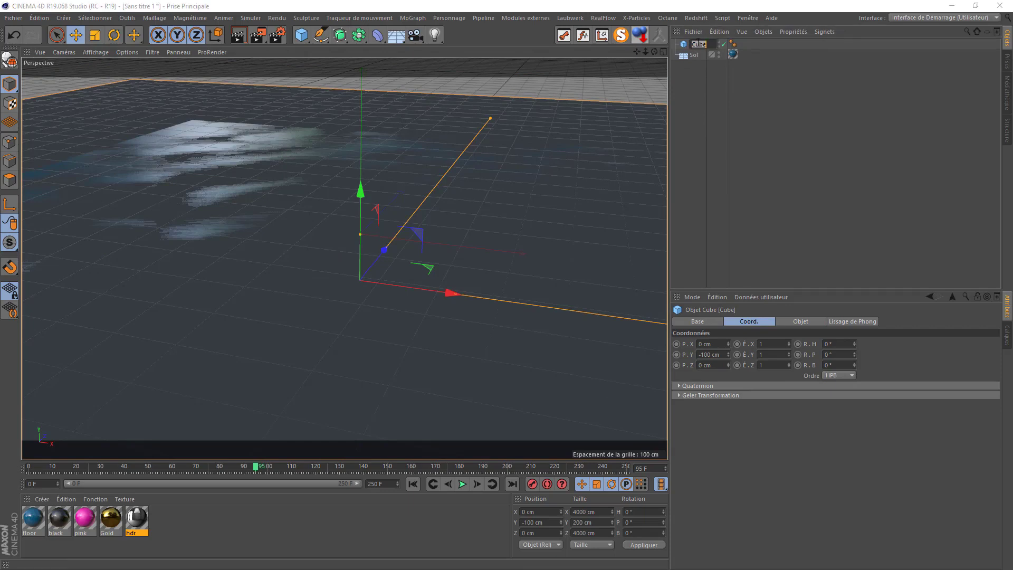
text(floor collider)
key(Return)
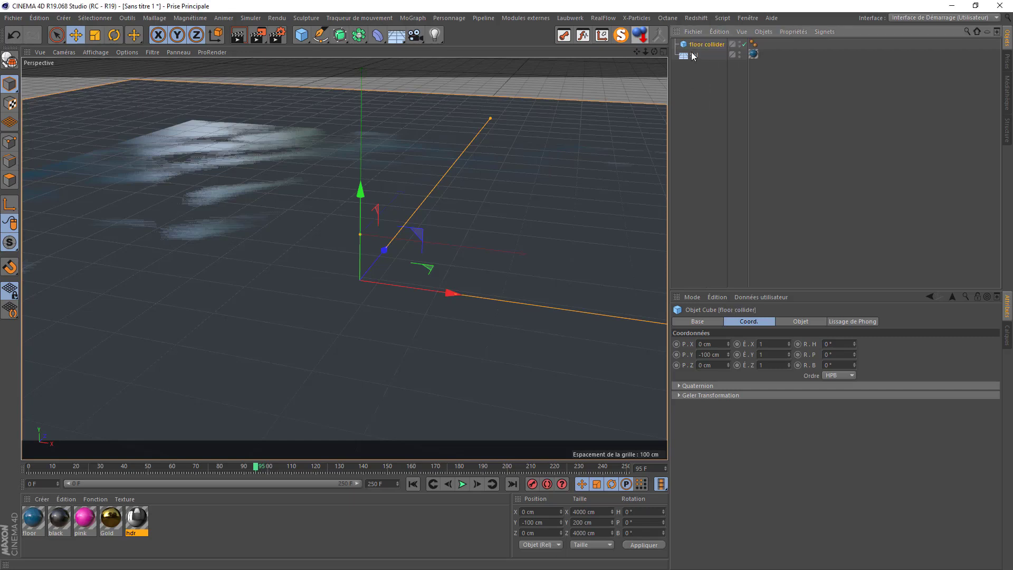
drag(697, 44, 698, 63)
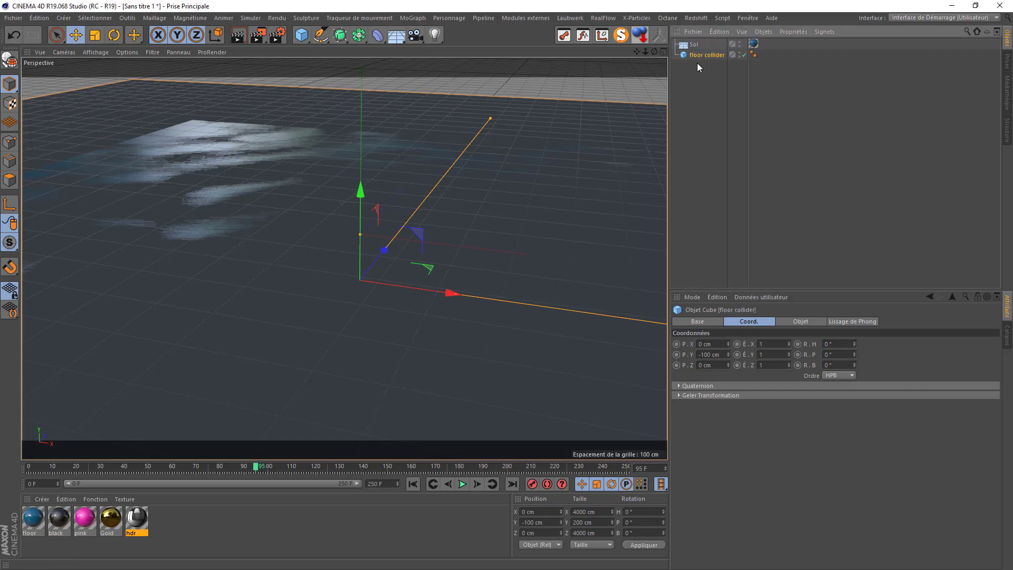
- Hide the floor collider and render a preview of the view to check the floor
click(740, 53)
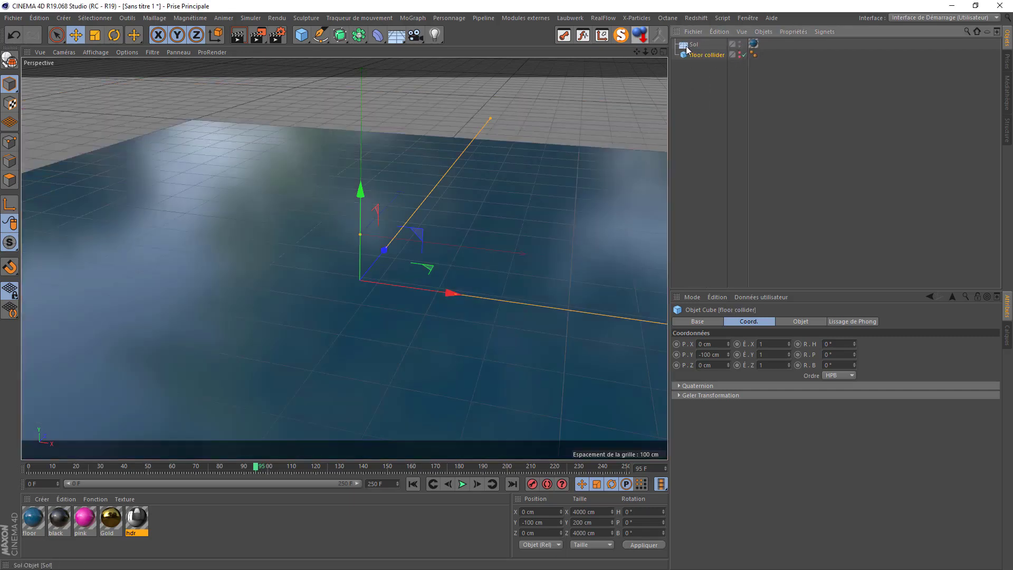
click(238, 36)
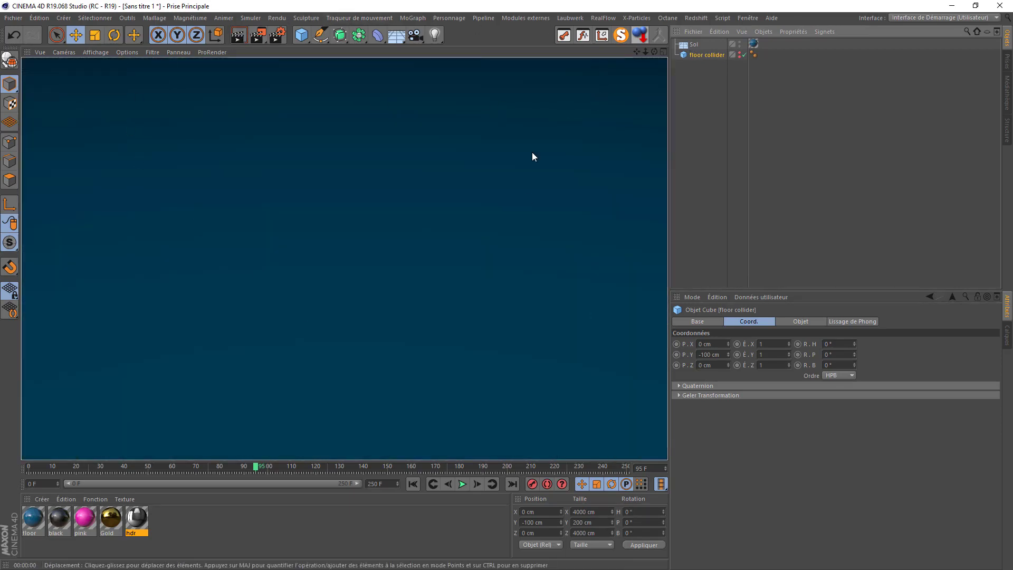
click(694, 45)
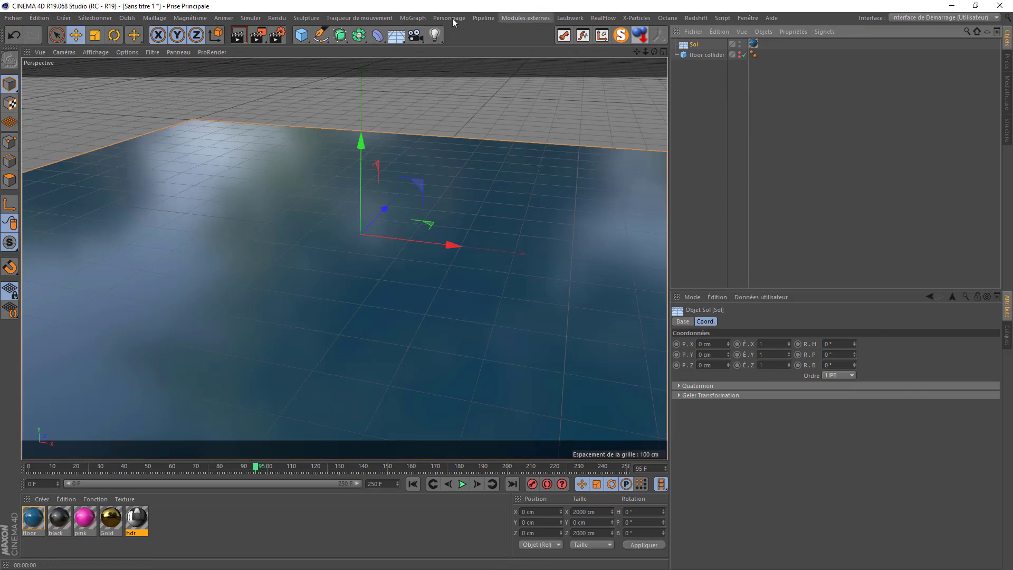
- Add a MoText object reading HAPPY / VALENTINES / DAY! on three lines and set its depth to 50 cm
click(413, 19)
click(416, 184)
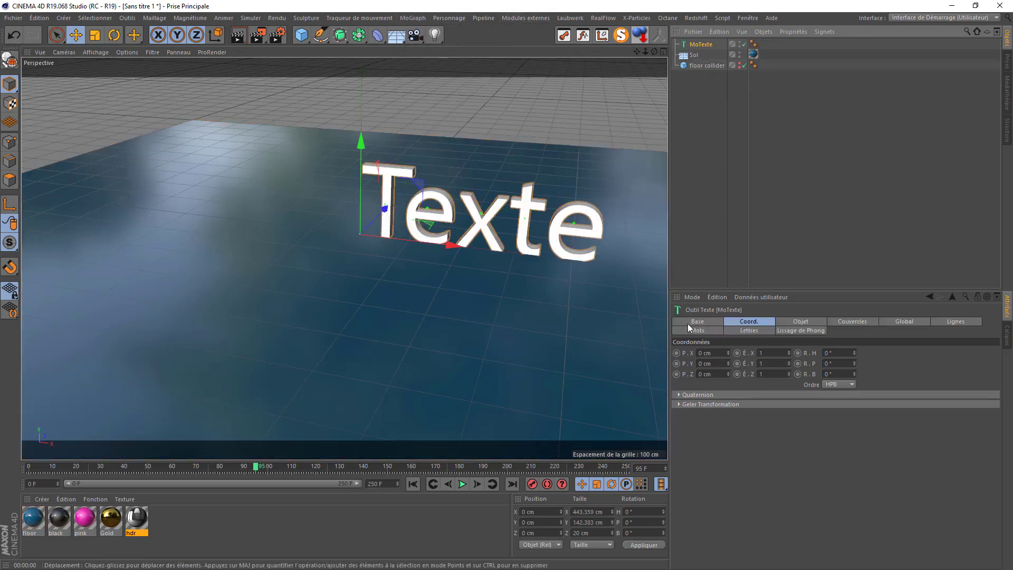
click(778, 322)
double_click(737, 382)
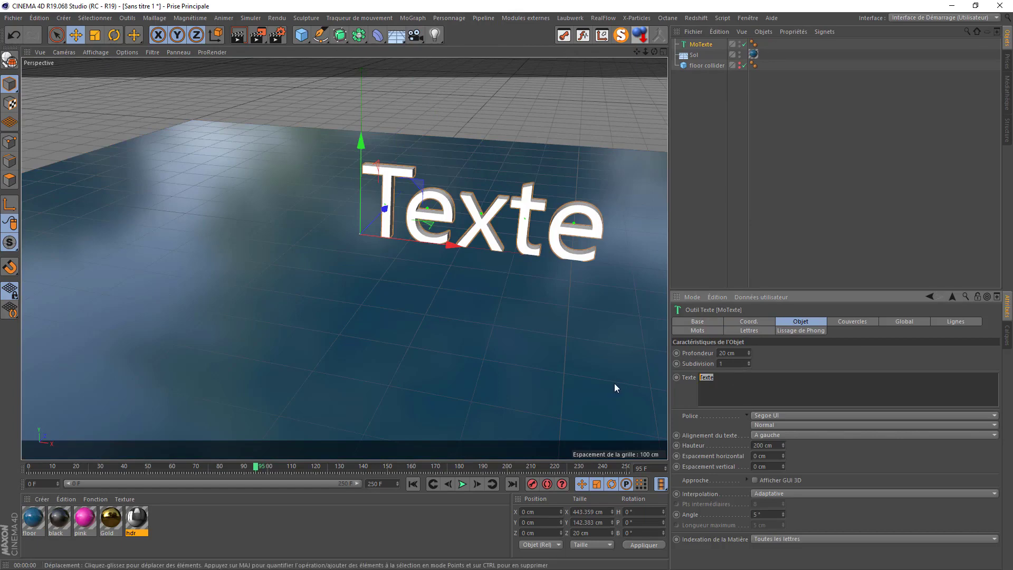
text(HAPPY VALENTINES DAY!)
drag(737, 353, 672, 364)
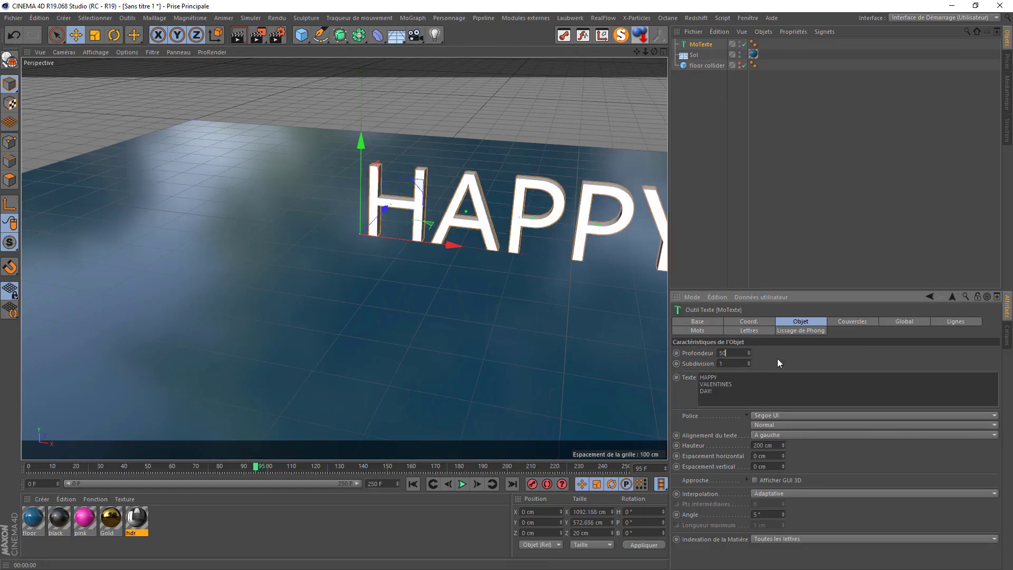
key(Return)
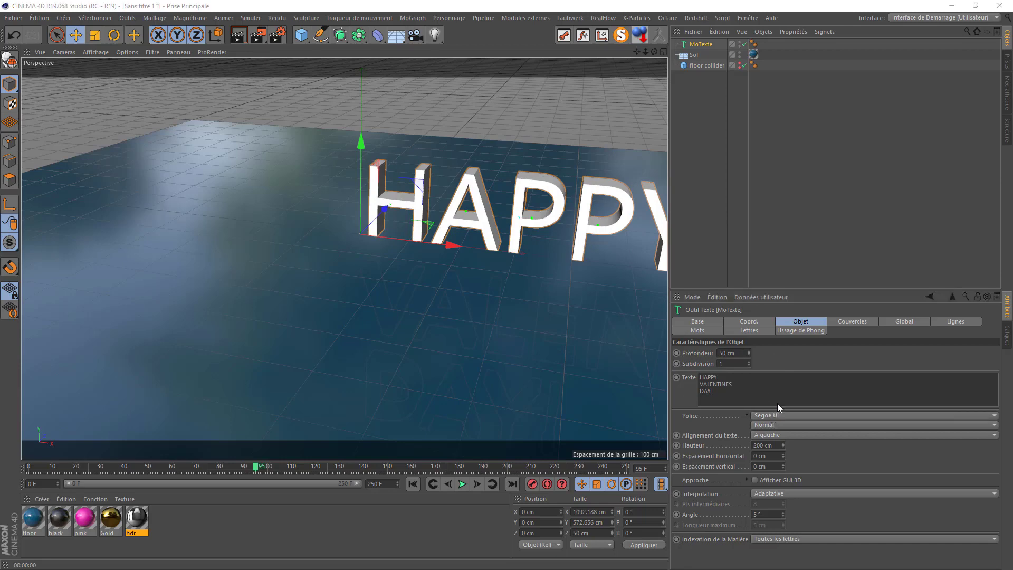
- Set the MoText font to Arial Black and centre its text alignment
click(776, 415)
scroll(829, 299, up, 10)
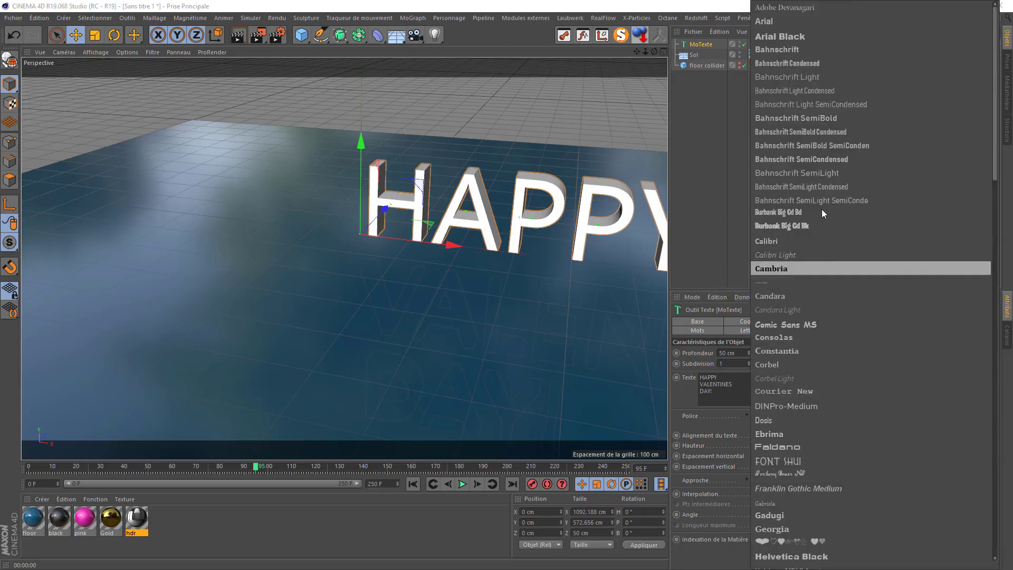
click(798, 36)
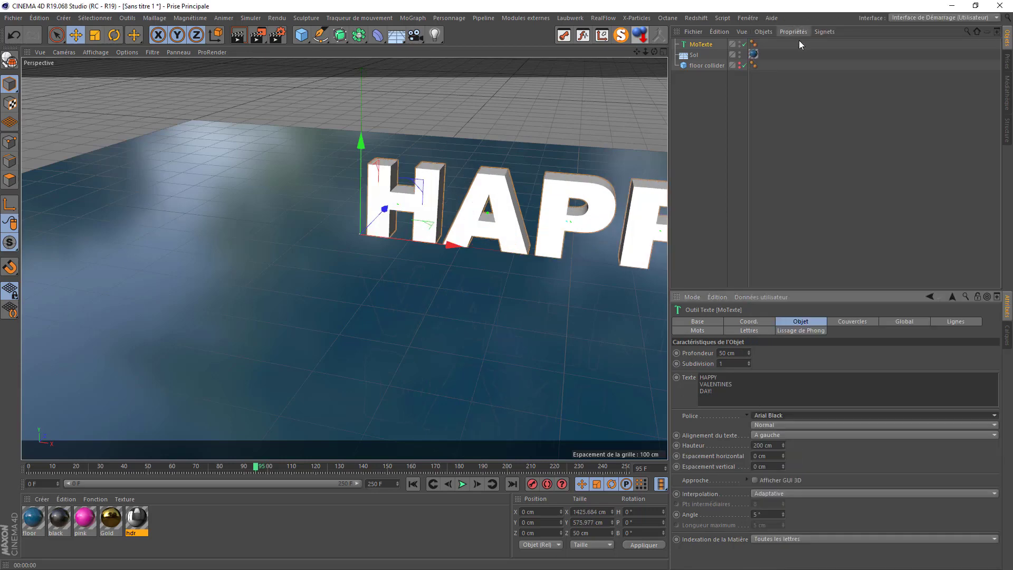
click(771, 435)
click(777, 459)
- Give the MoText start cap "Couvercle et biseau" with the Demi-cercle bevel type and enable "Créer objet unique"
click(854, 320)
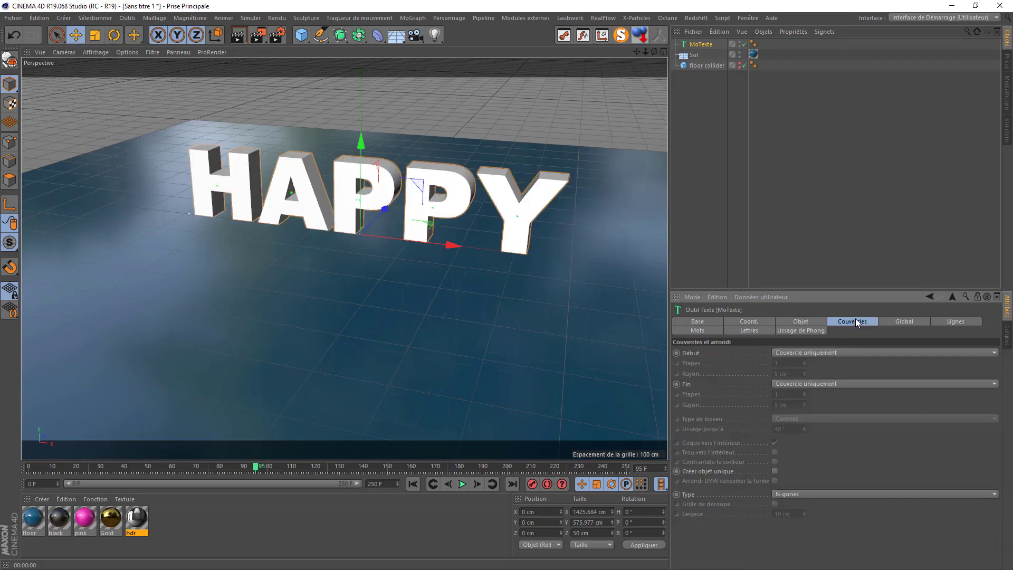
click(802, 353)
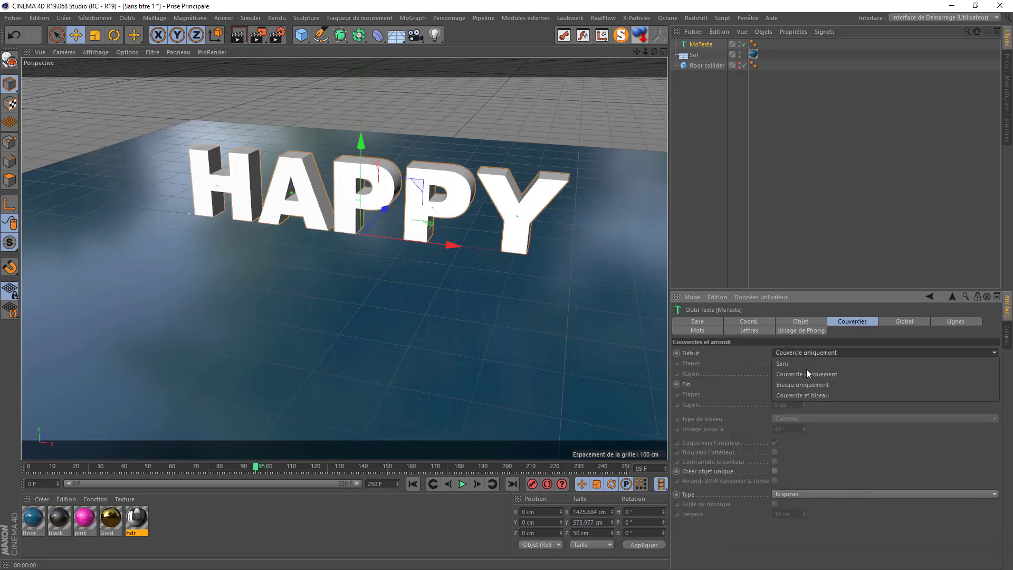
click(796, 395)
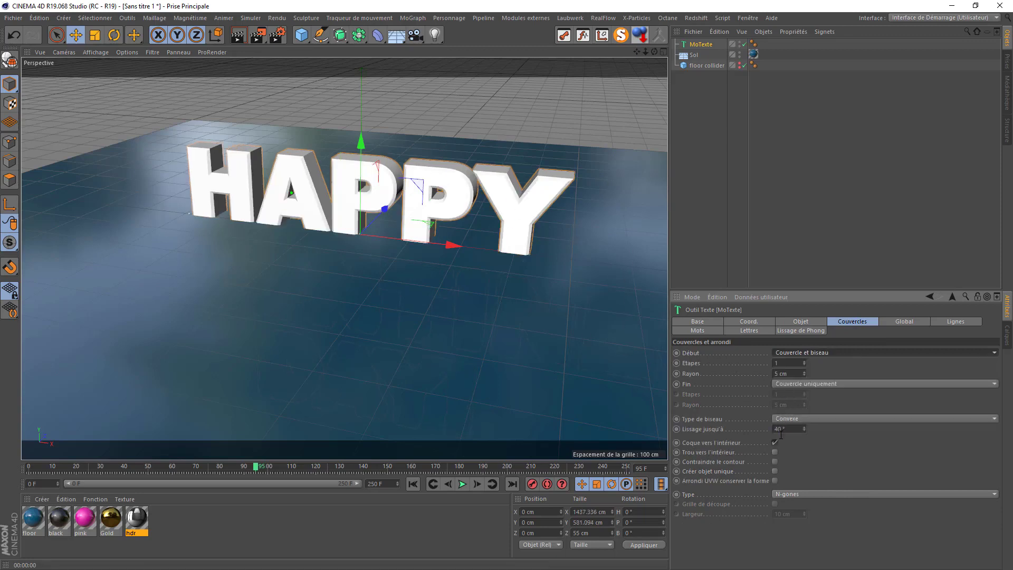
click(799, 419)
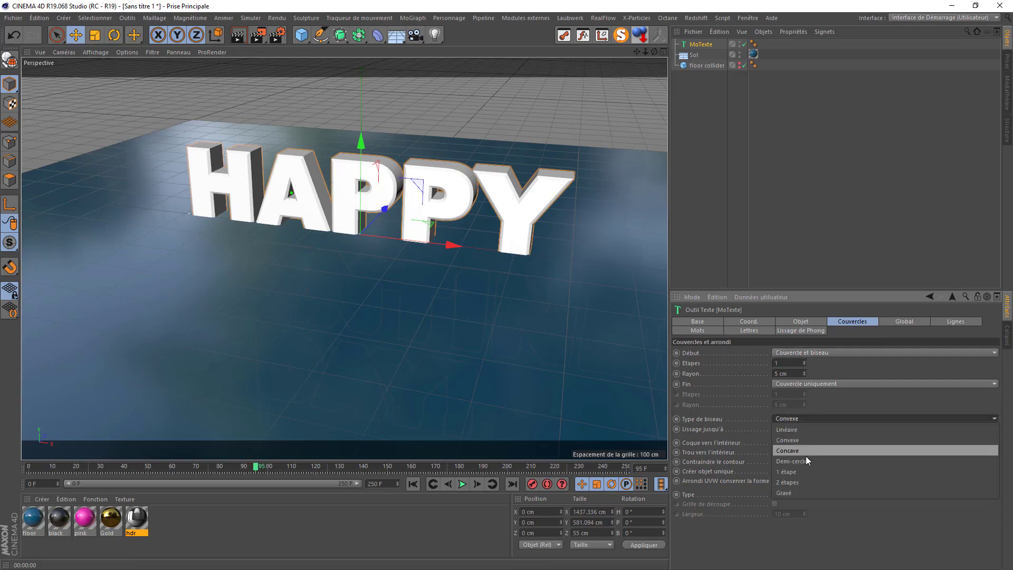
click(806, 457)
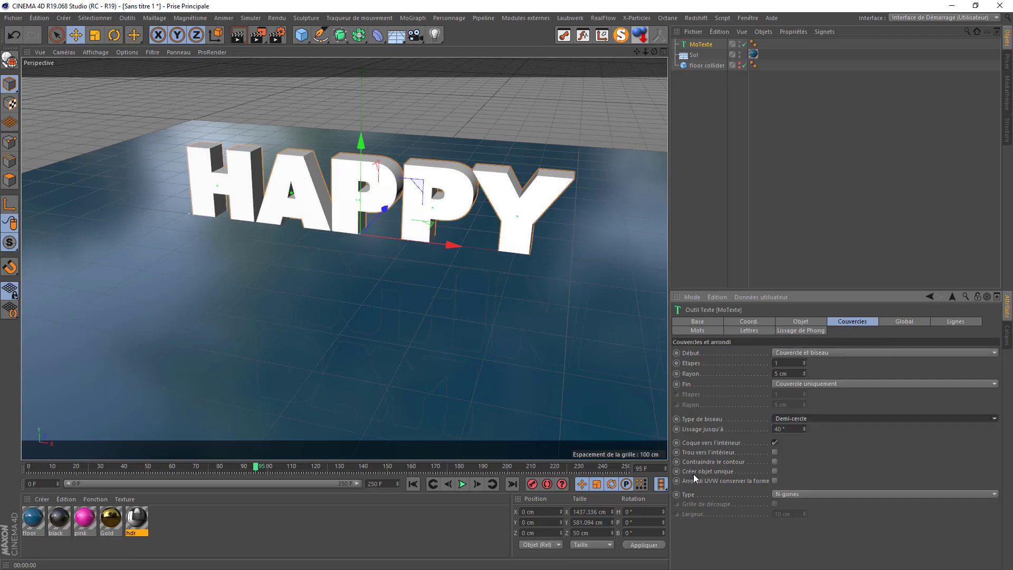
click(774, 471)
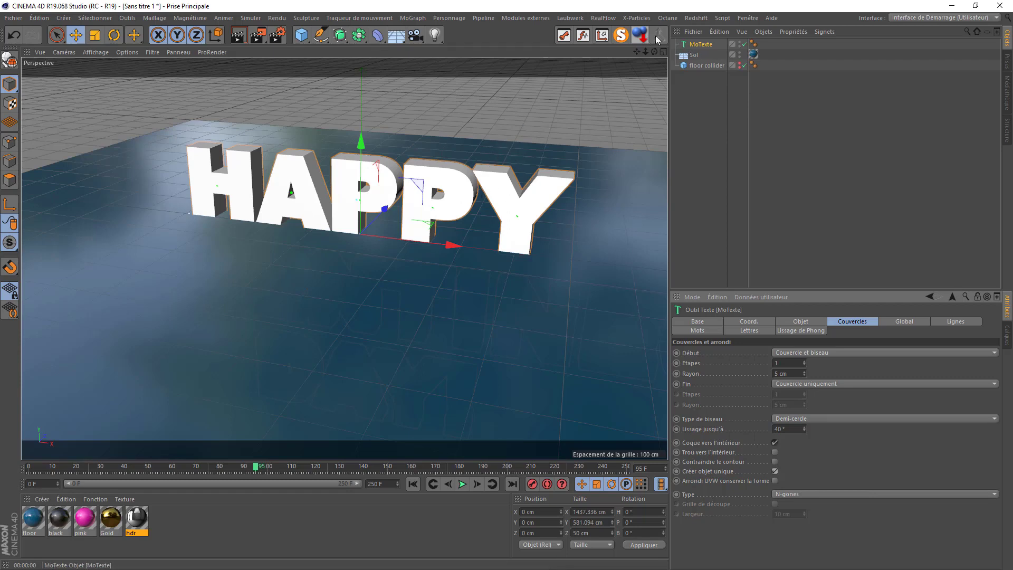
- Add a Connect object (Connecter) and assign MoTexte as its source object
click(358, 35)
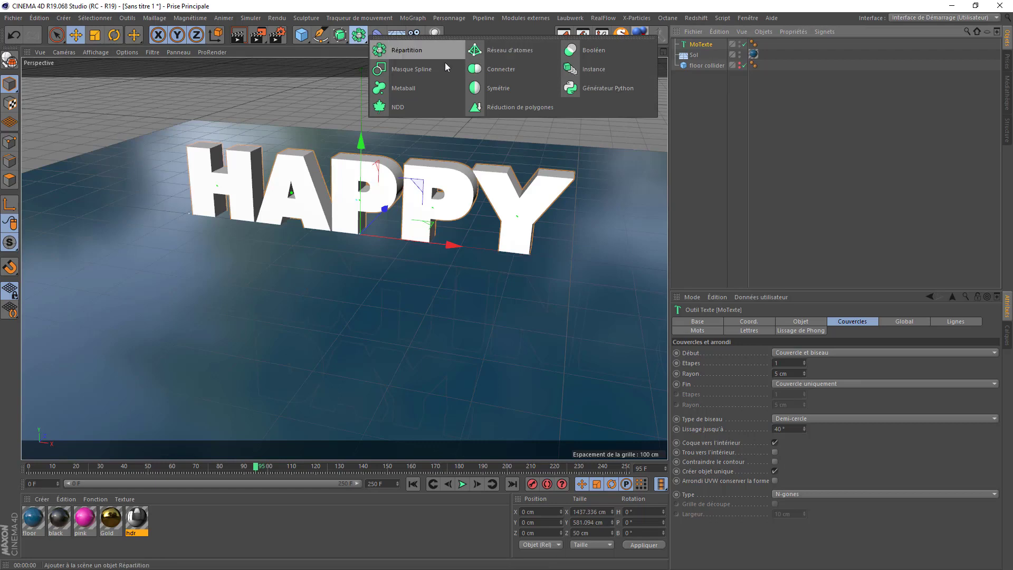
click(505, 70)
drag(703, 58, 756, 341)
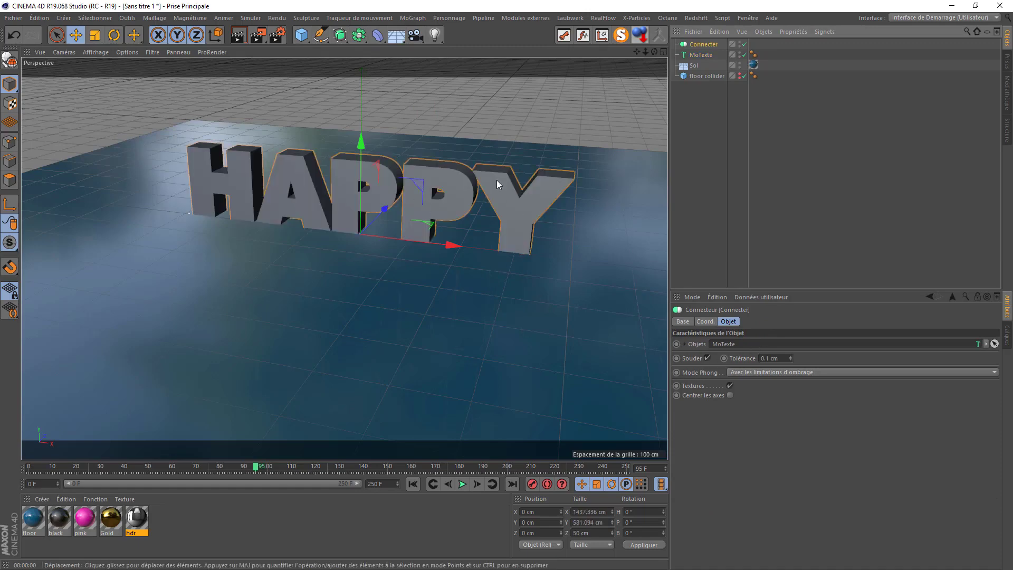
- Set the MoText start cap's bevel steps (Etapes) to 5
scroll(328, 204, up, 5)
scroll(491, 145, down, 2)
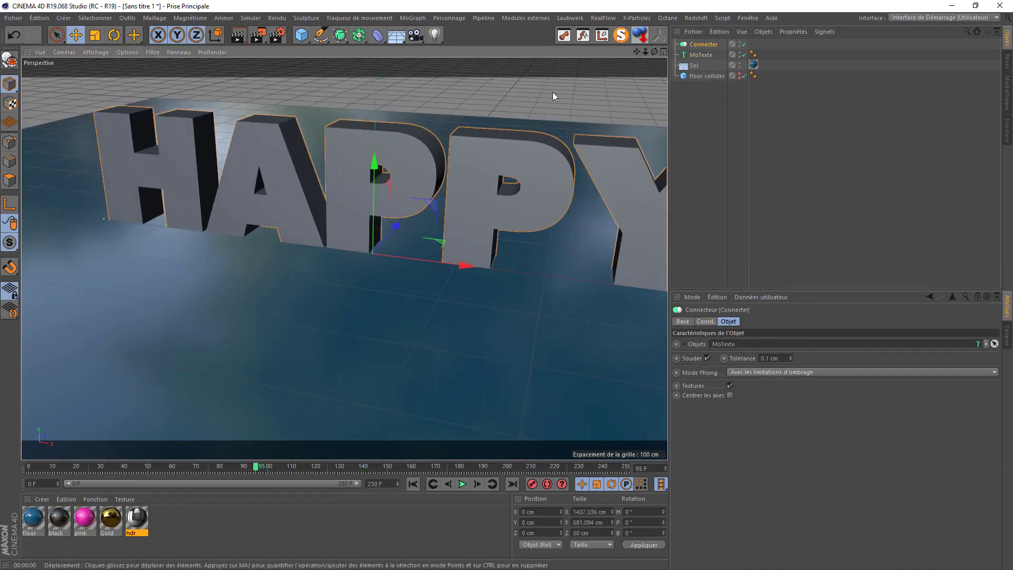
click(701, 55)
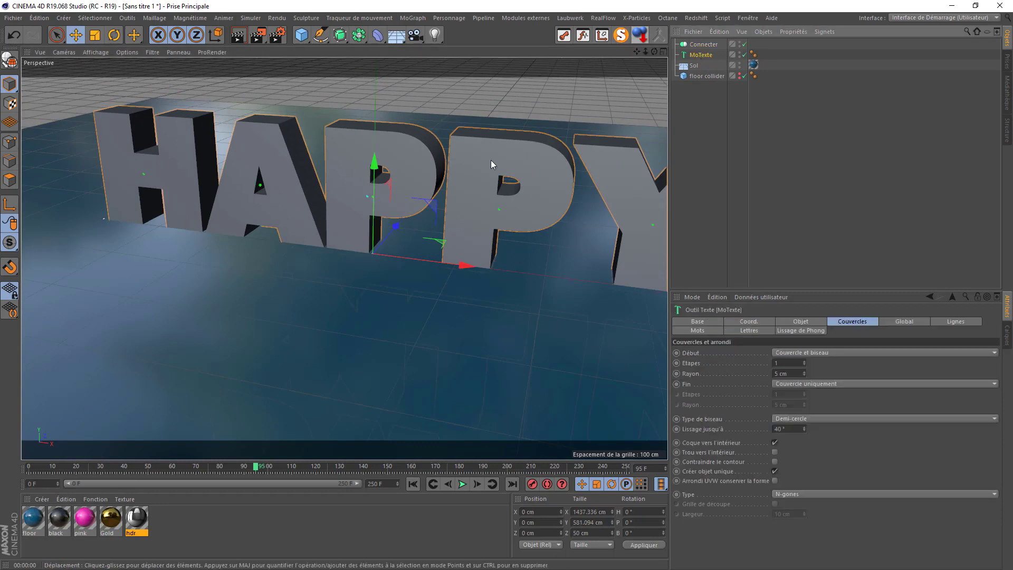
click(788, 363)
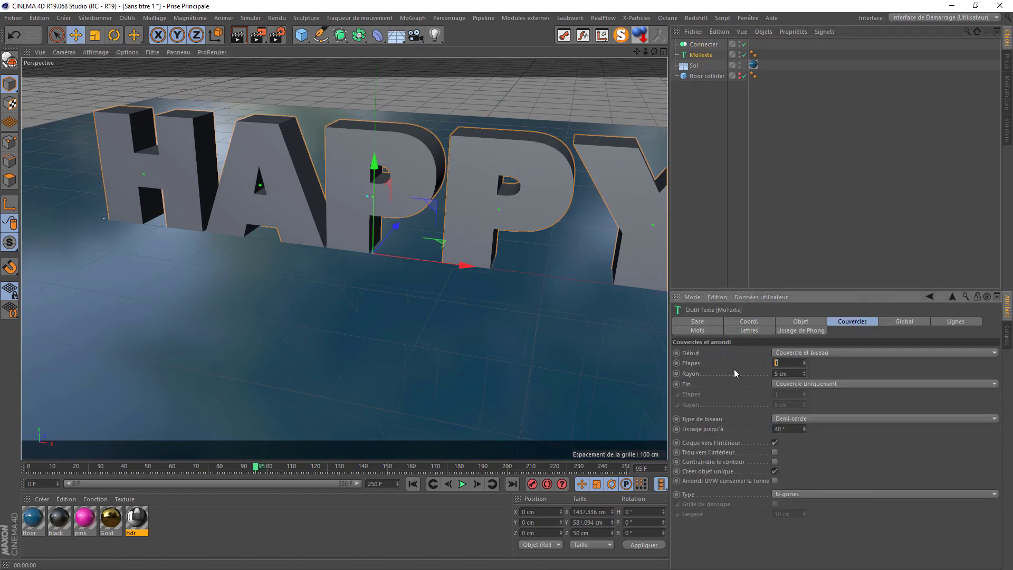
key(Return)
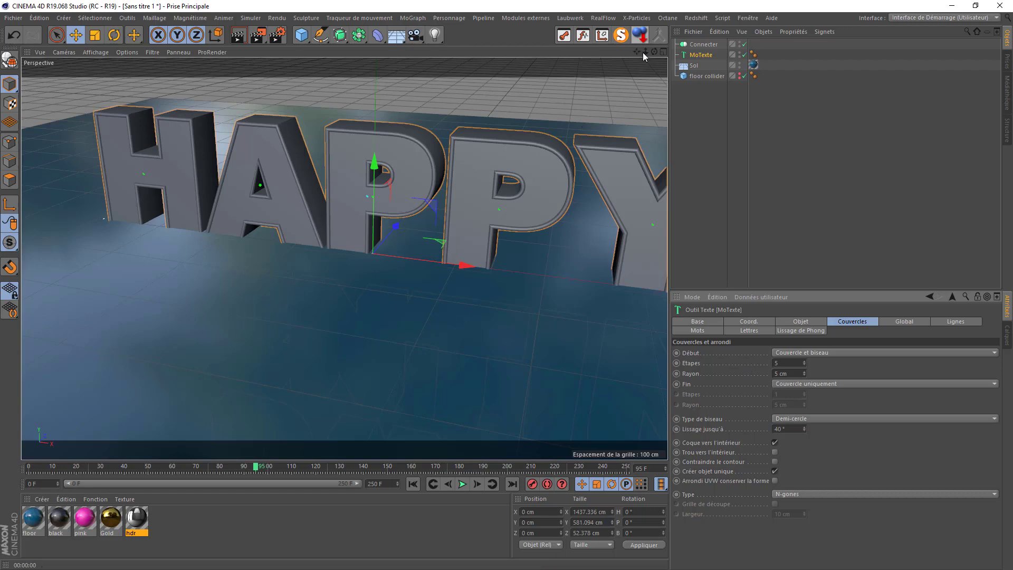
- Rotate the MoText to lie flat, with its pitch (R.P) set to -90°
click(114, 35)
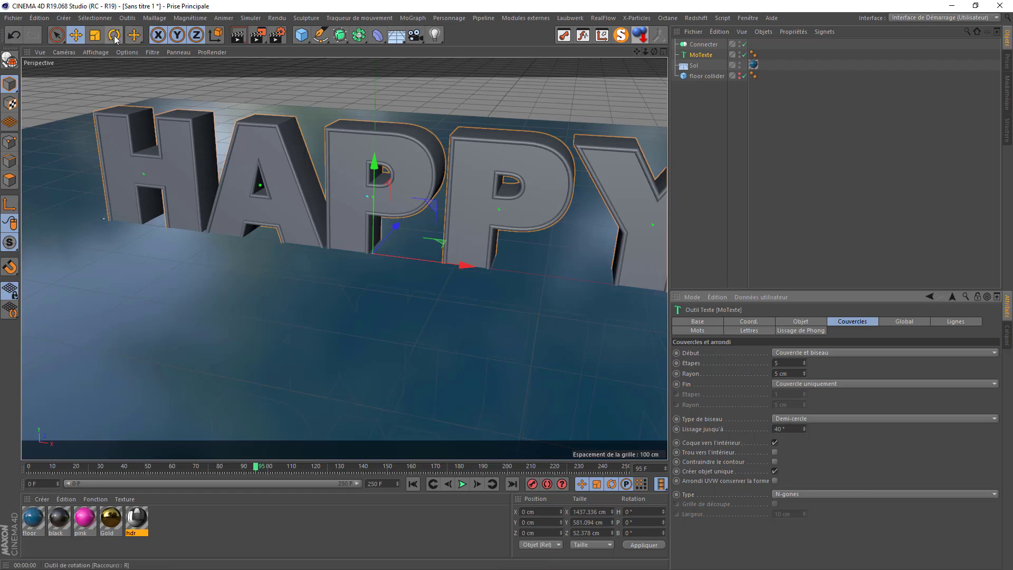
drag(357, 269, 350, 340)
click(702, 53)
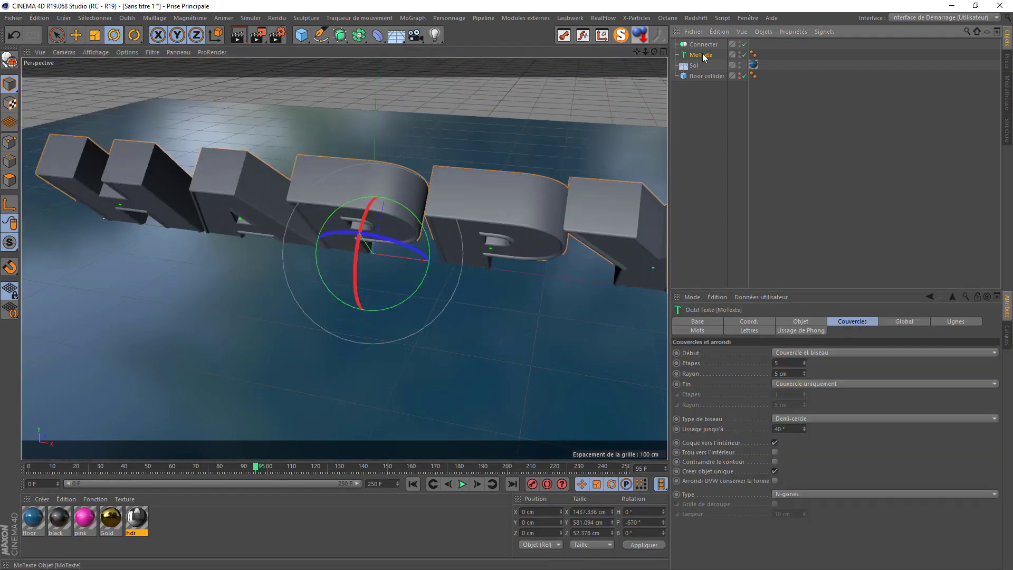
click(747, 321)
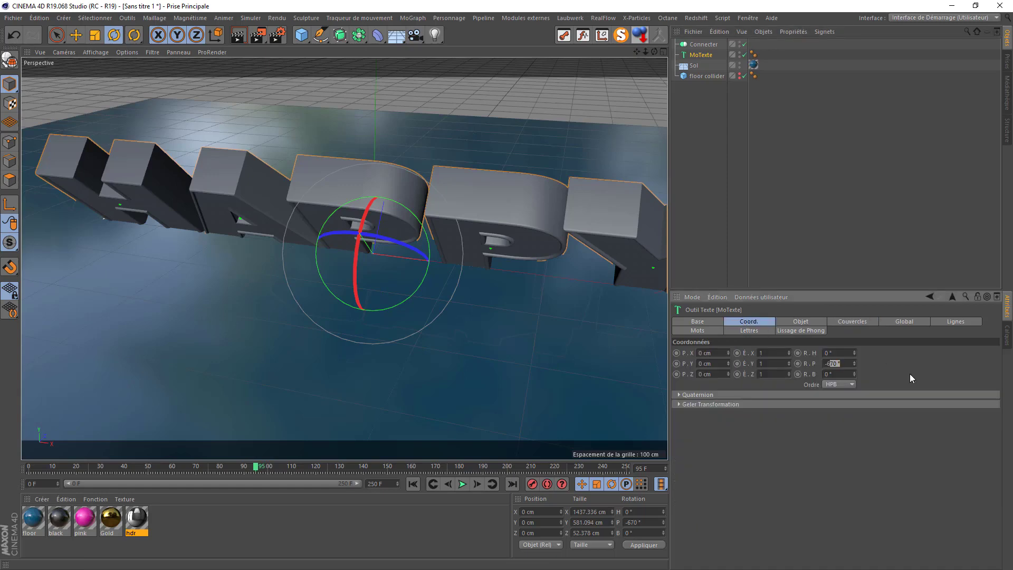
text(90)
key(Return)
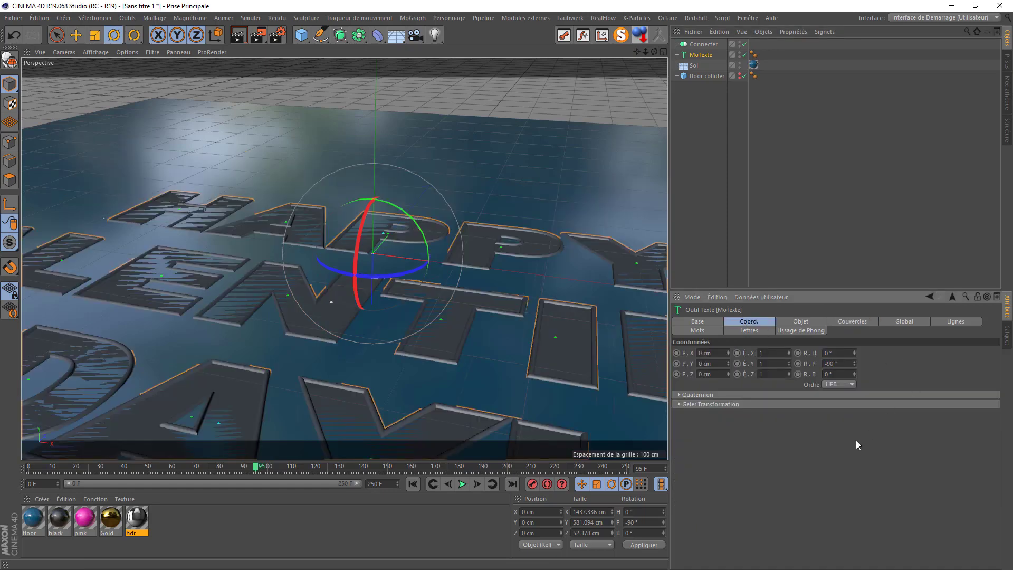
- Raise the MoText to a Y position of 50 cm and apply the black material to the Connecter object
click(639, 34)
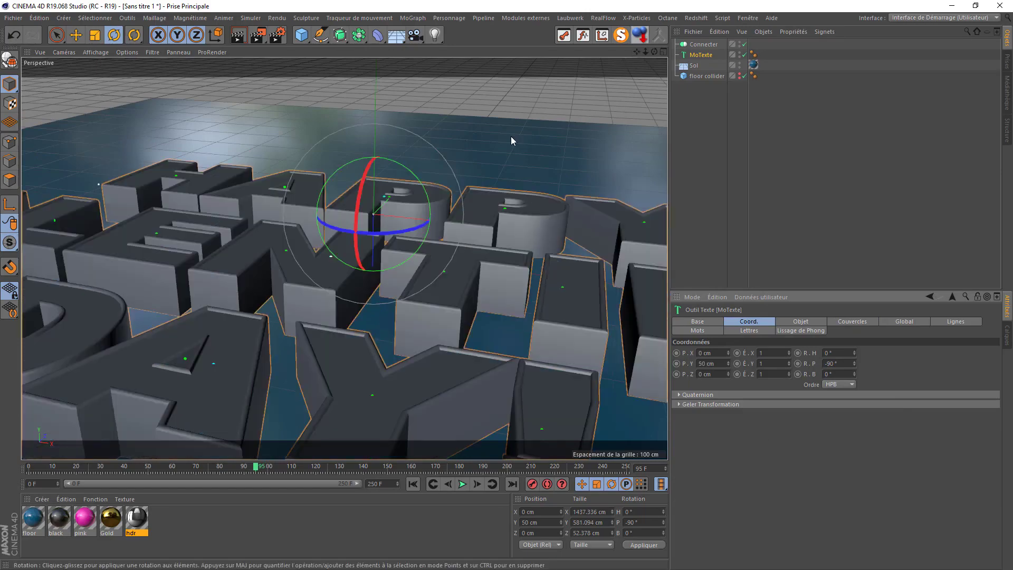
drag(645, 52, 119, 389)
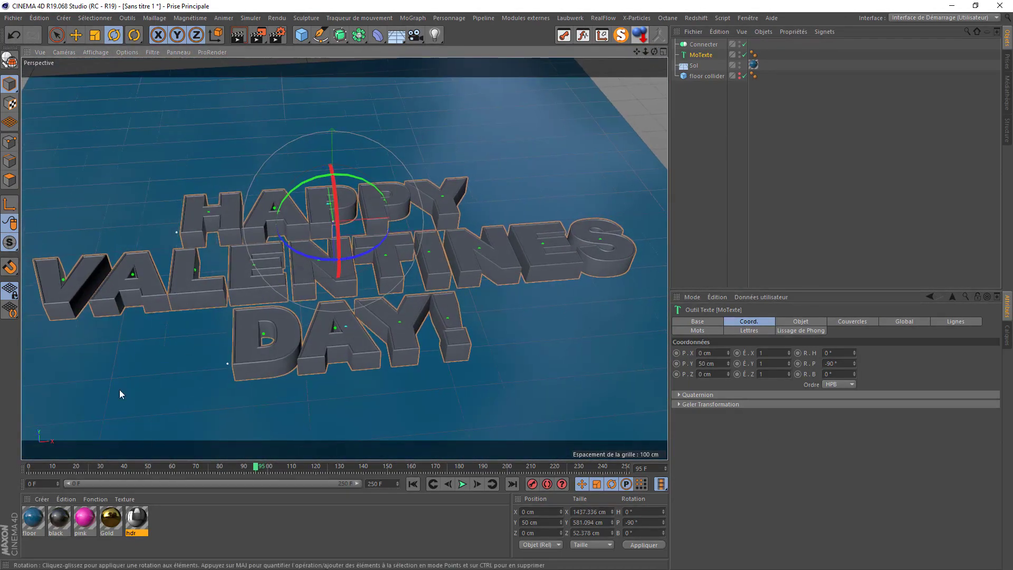
drag(55, 521, 711, 45)
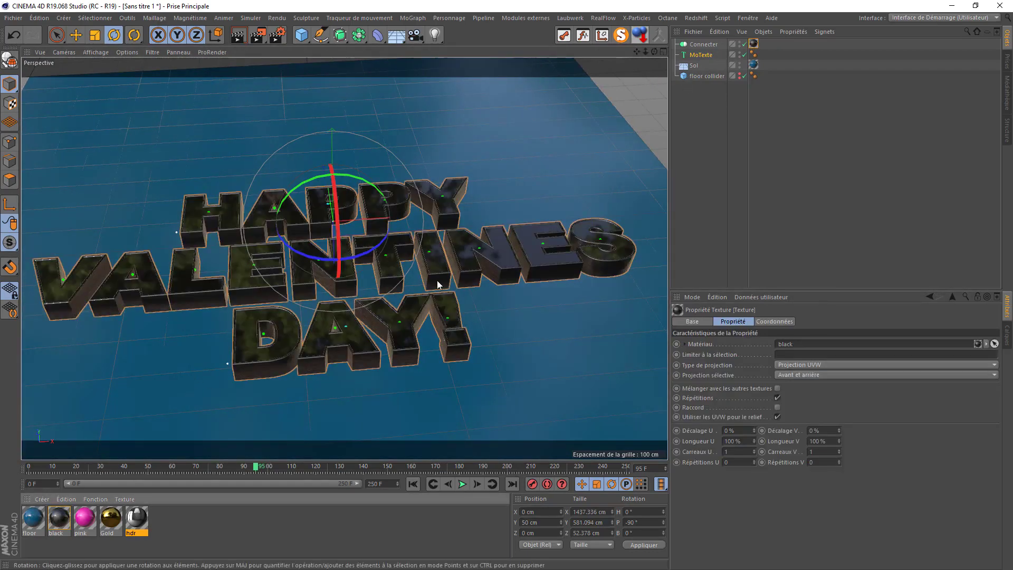
- Apply the pink material to the Connecter object and limit it to the C1 selection
drag(87, 518, 704, 50)
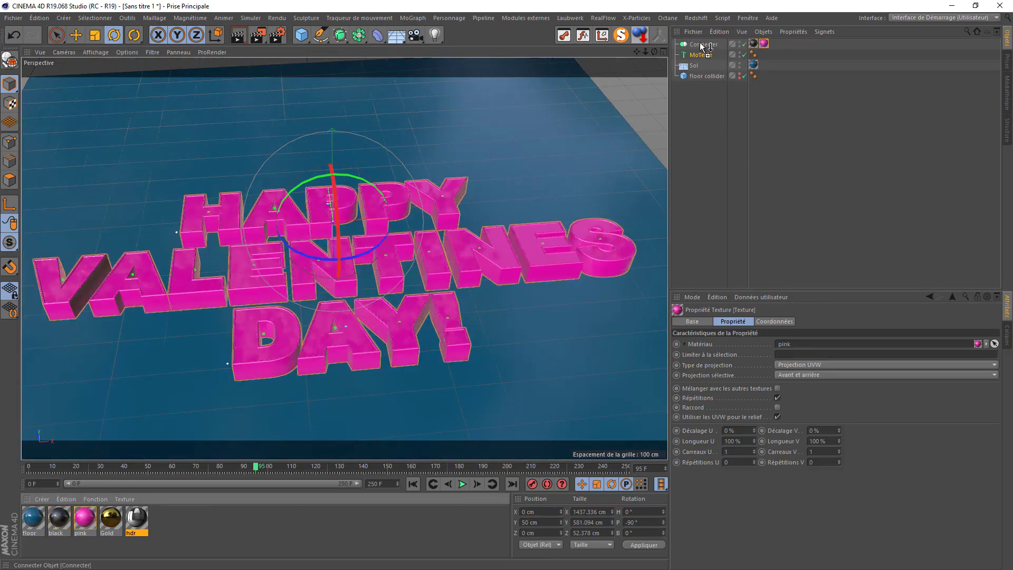
click(793, 356)
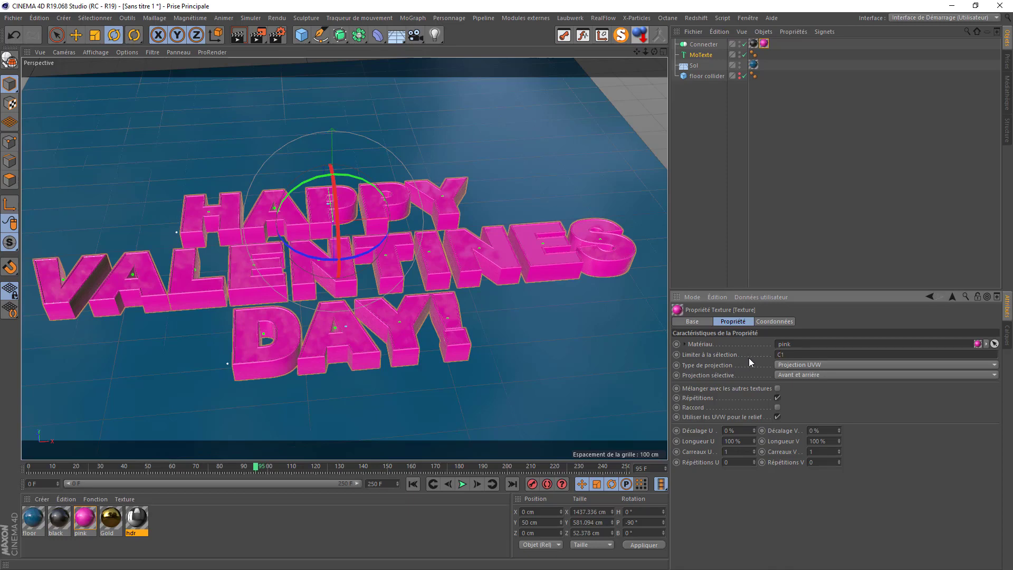
key(Return)
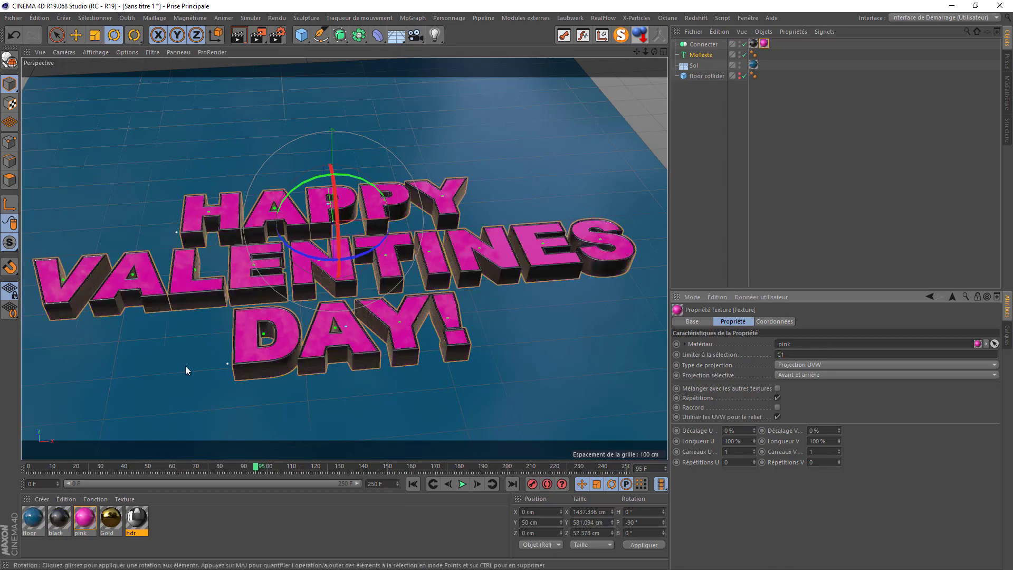
- Add an area light to the scene
scroll(255, 374, up, 6)
scroll(294, 394, down, 8)
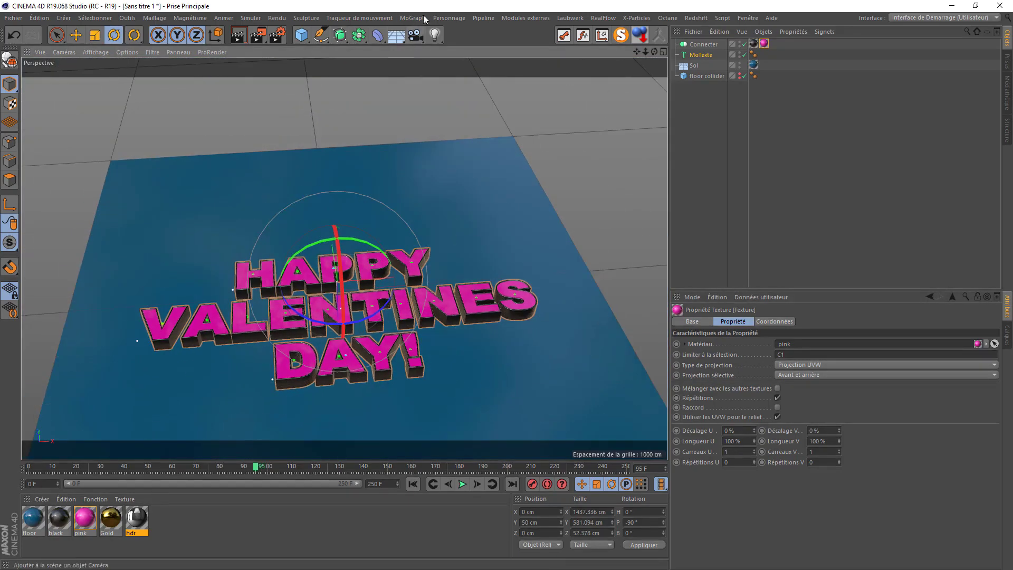
drag(434, 34, 546, 109)
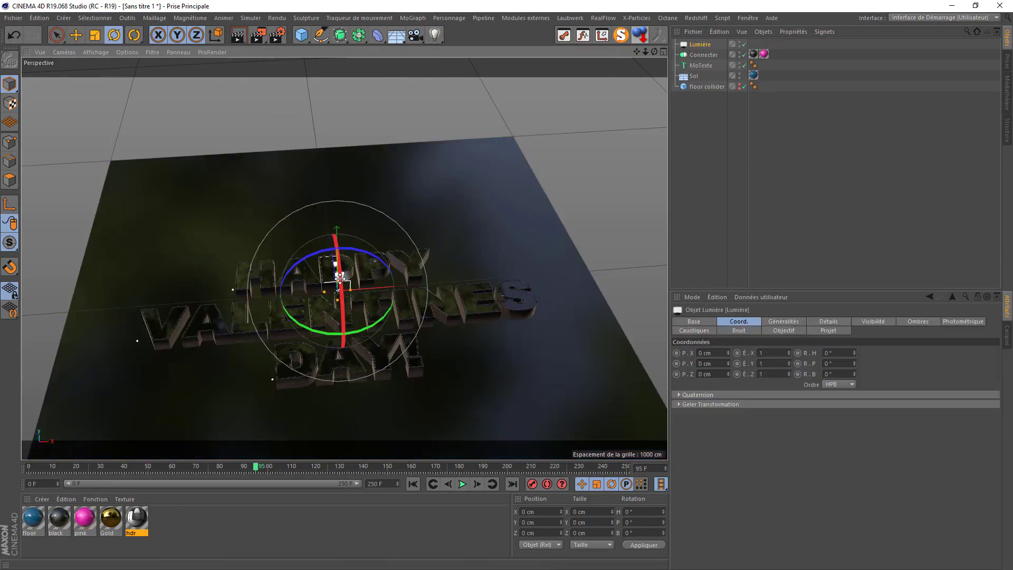
- Aim the light at the Connecter object with a Target tag and raise it above the text to about 1122 cm in Y
right_click(708, 46)
mouse_move(766, 62)
click(893, 137)
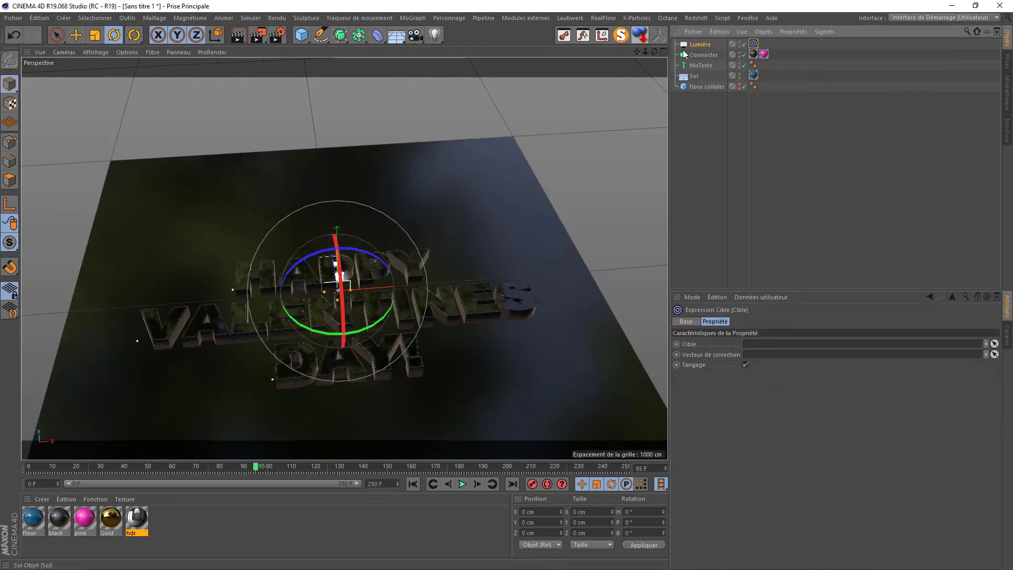
drag(701, 58, 759, 344)
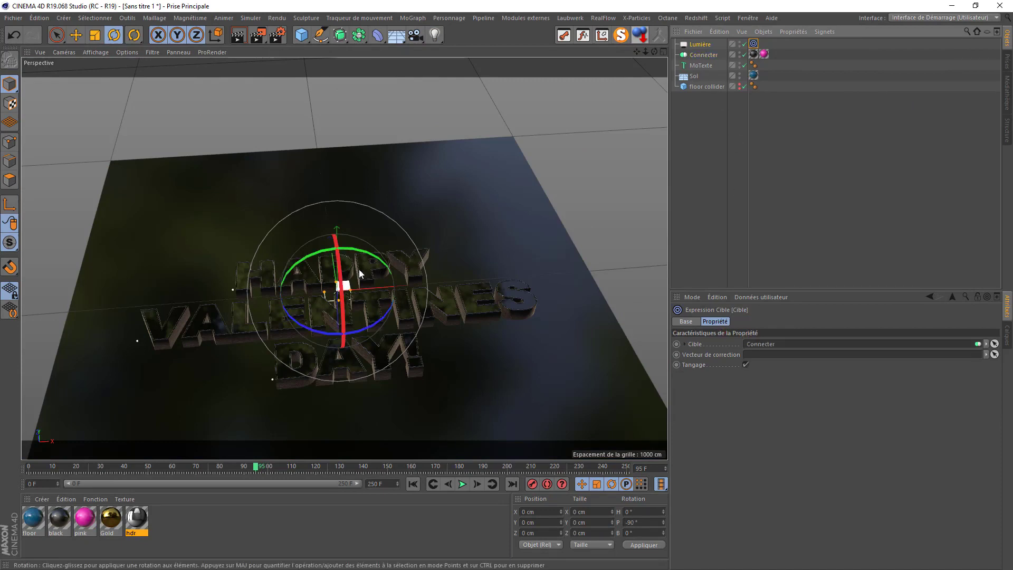
click(75, 35)
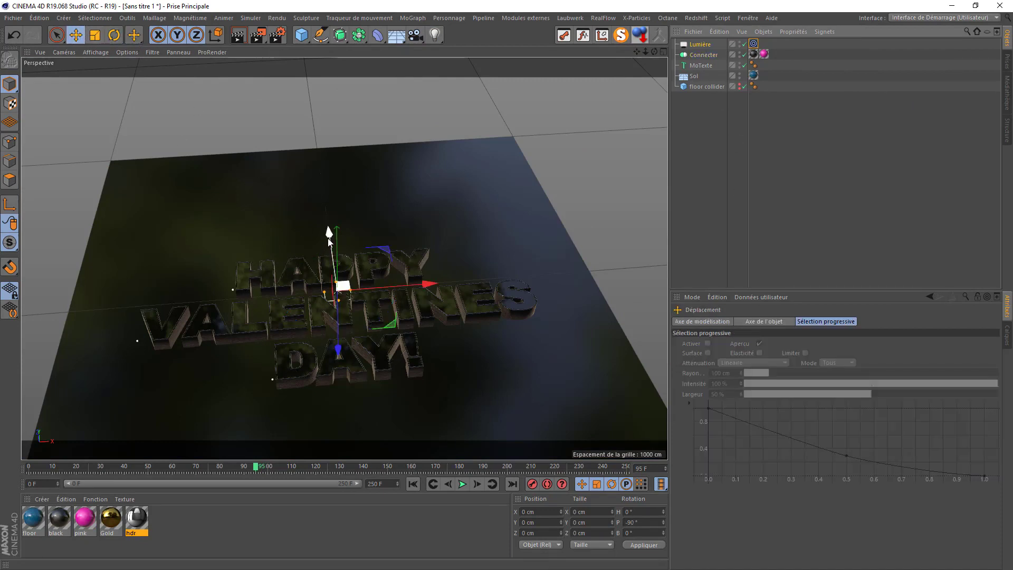
drag(327, 239, 326, 21)
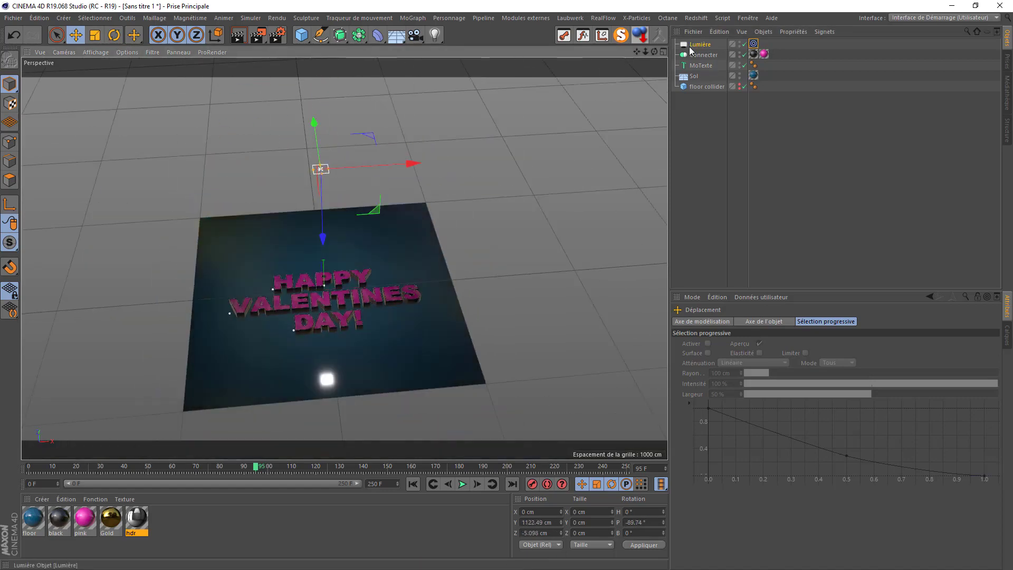
- Set the light's intensity to 125% and its color saturation to 17%, and render the view as a check
click(702, 45)
click(784, 322)
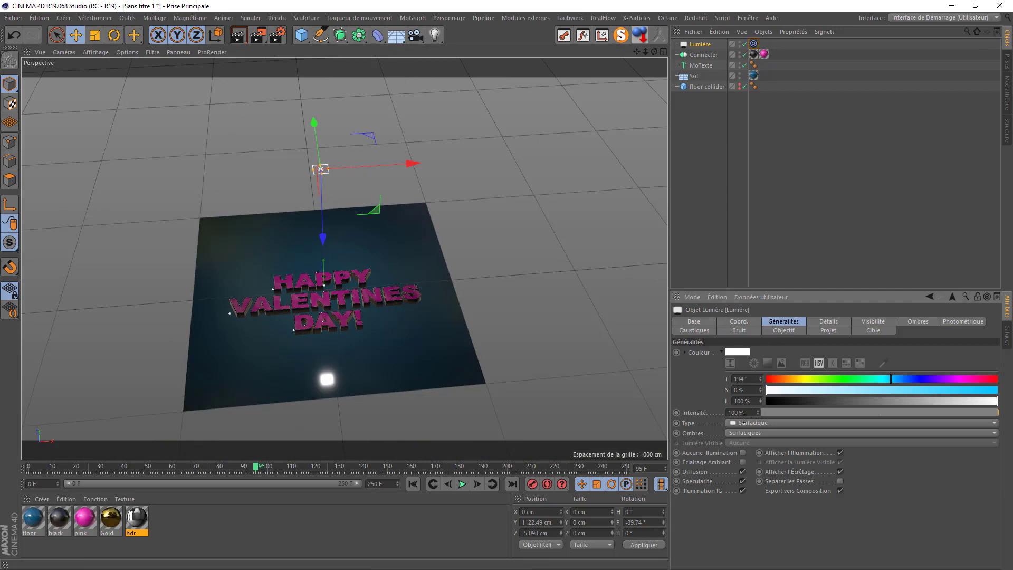
drag(744, 415, 718, 421)
text(125)
key(Return)
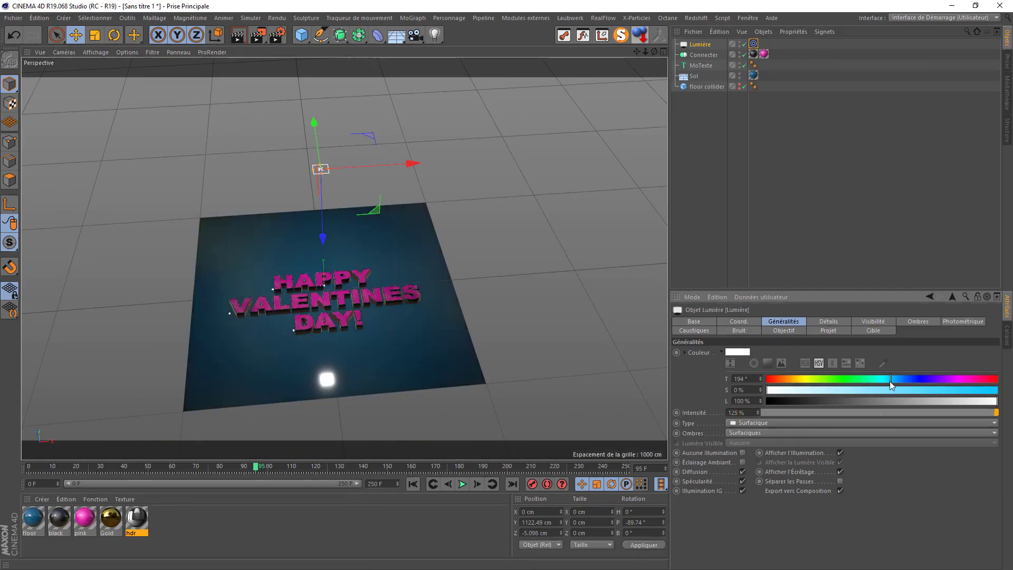
drag(856, 389, 805, 393)
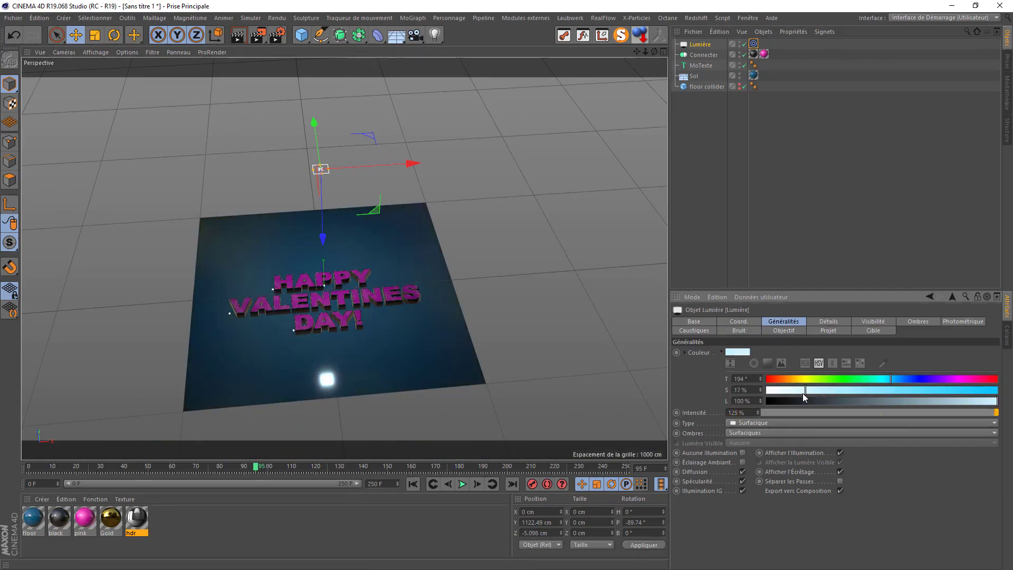
scroll(317, 323, up, 10)
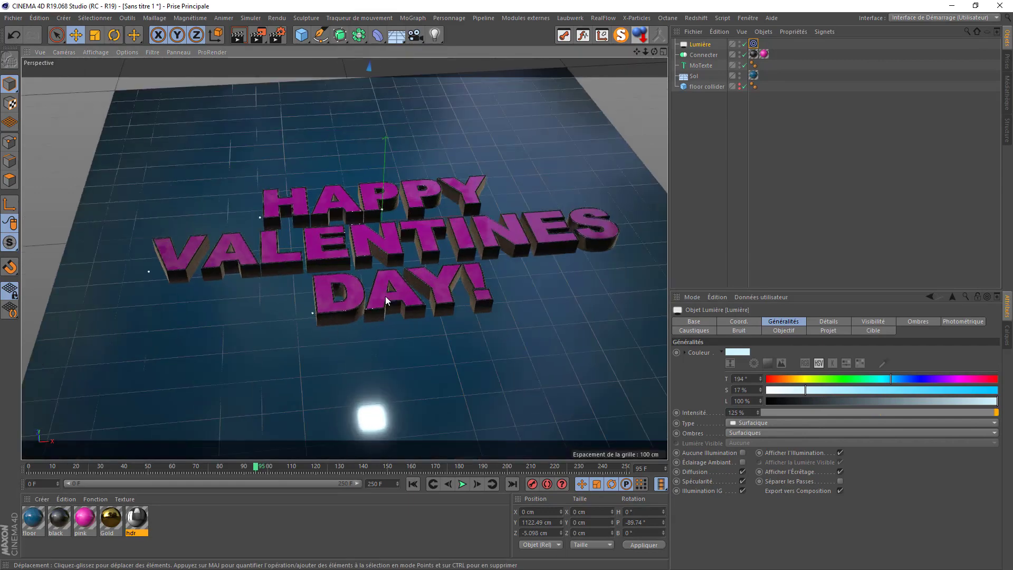
click(245, 36)
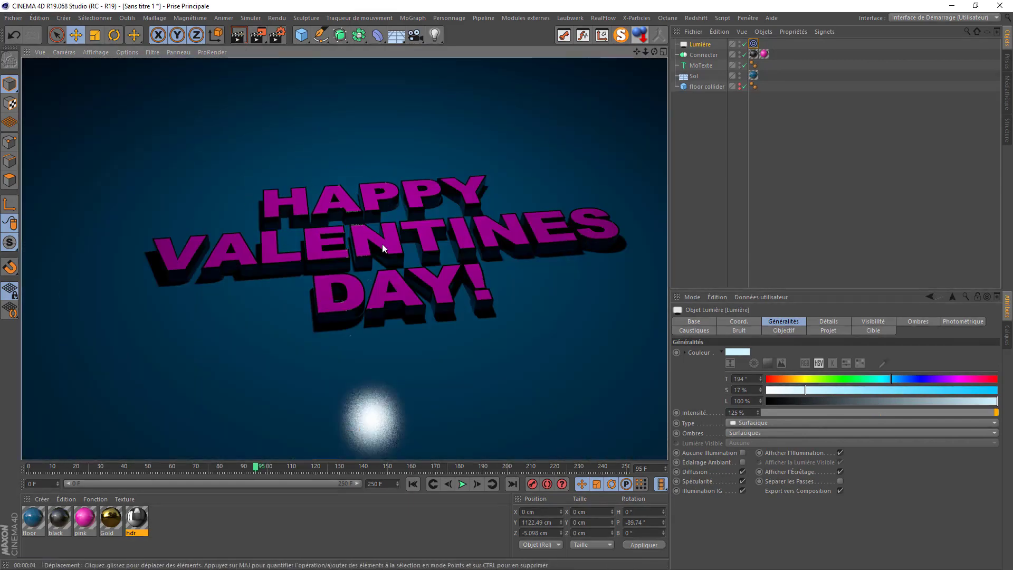
- Set the light's intensity to 150% and render the view again
click(698, 45)
click(745, 414)
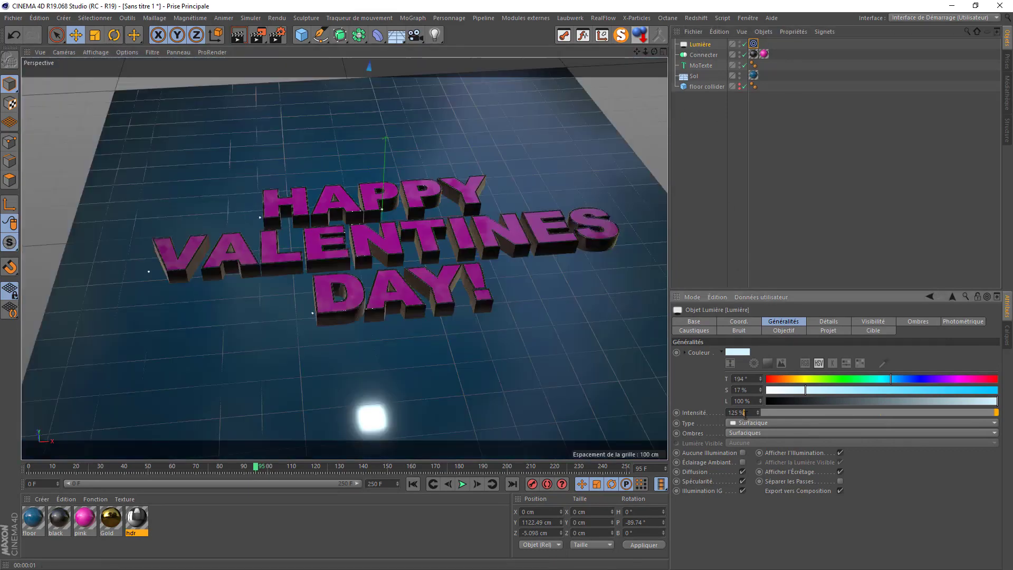
text(250)
key(Return)
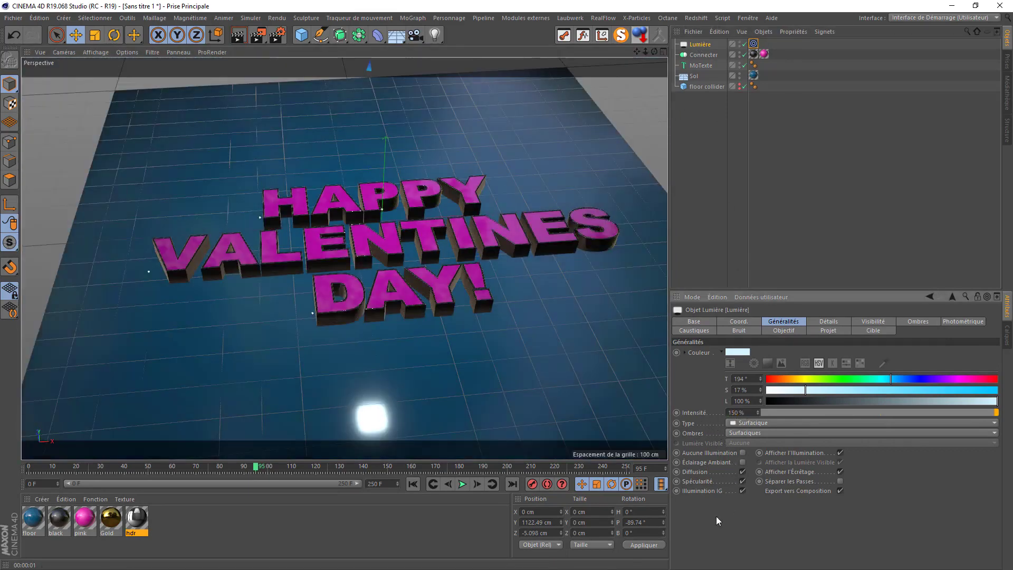
click(238, 36)
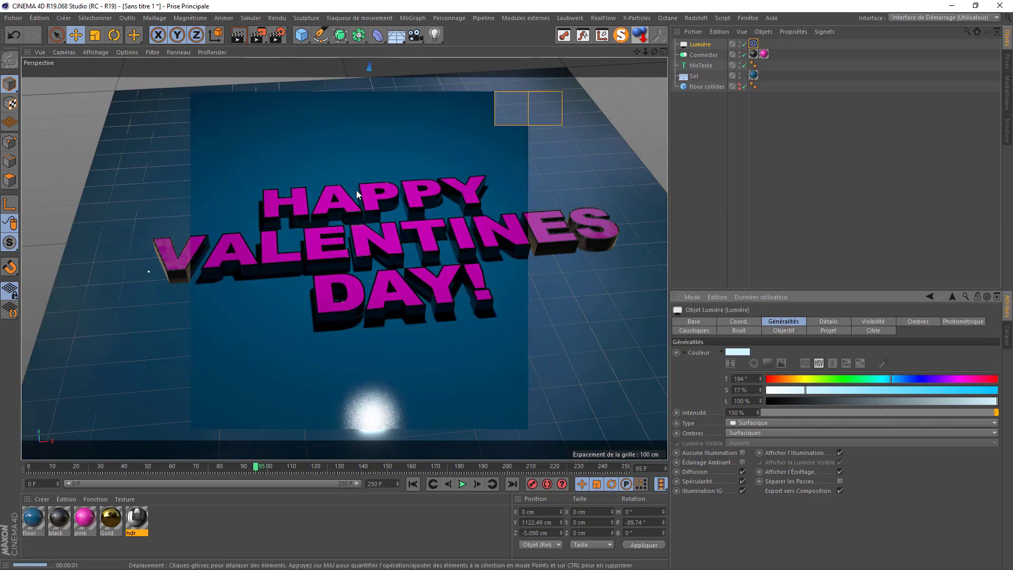
- Add a Sky object (Ciel) and apply the hdr material to it
click(397, 35)
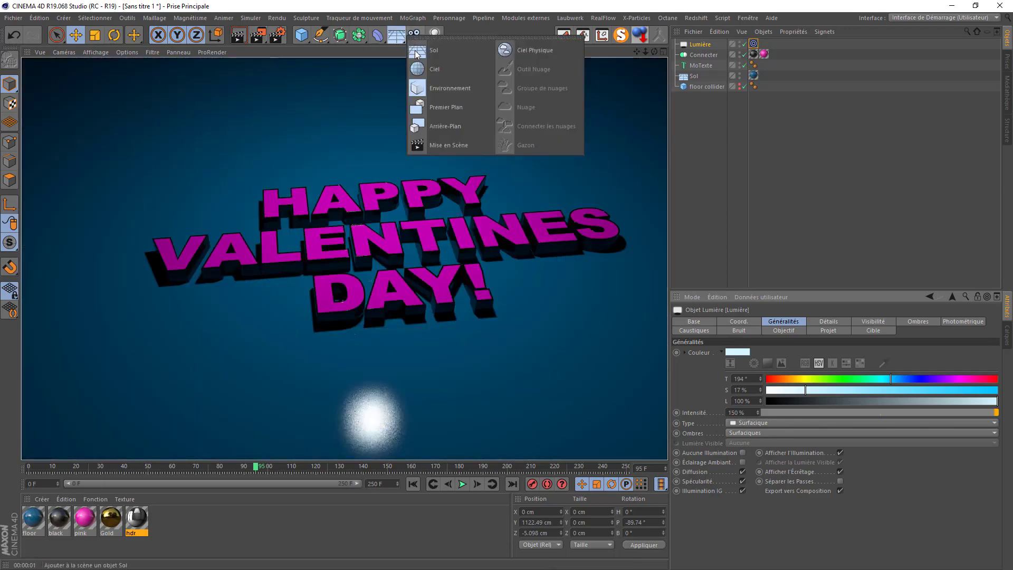
click(426, 68)
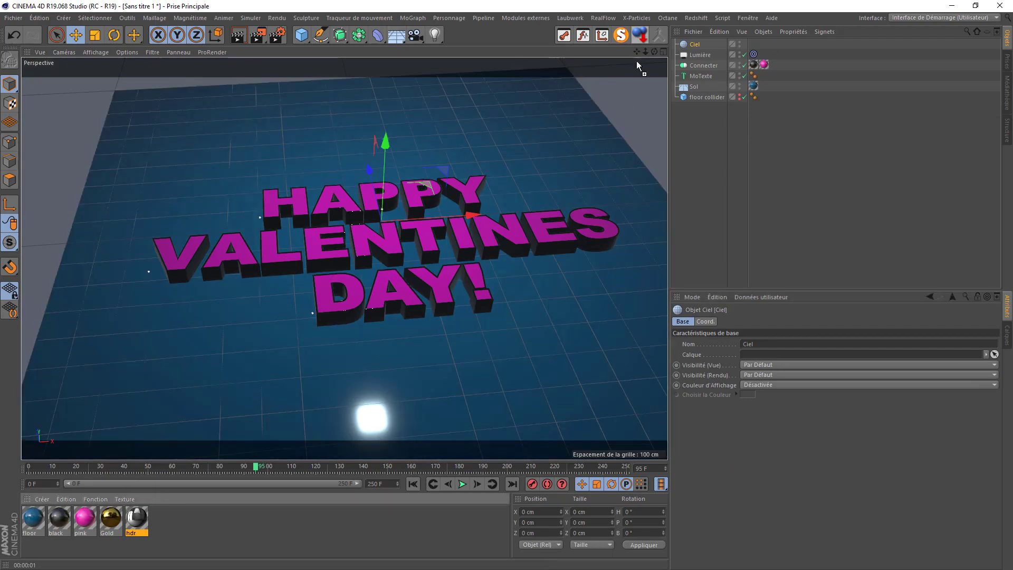
drag(637, 65, 695, 45)
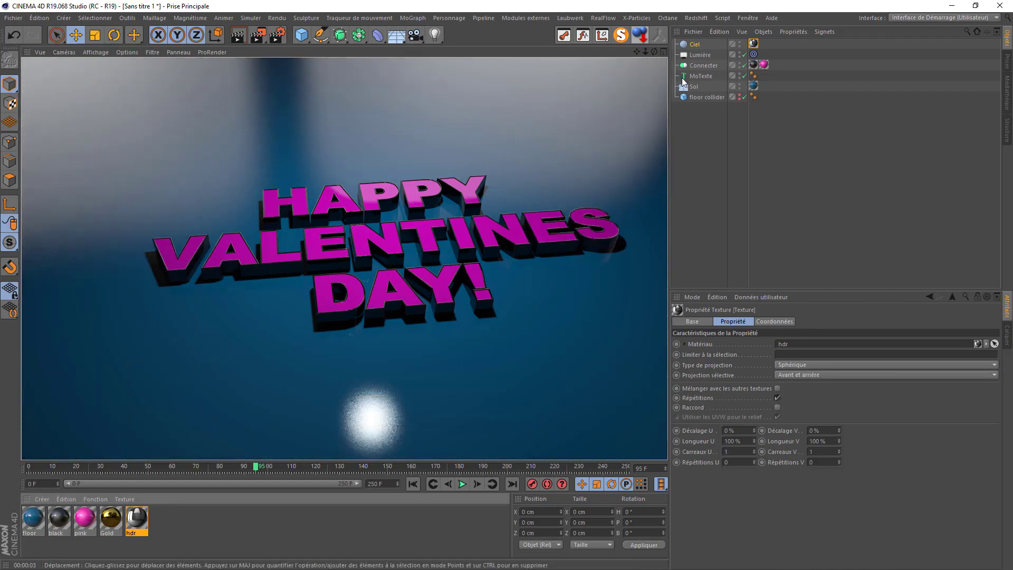
- Add an X-Particles xpSystem and create an emitter in its Emitters folder
click(643, 18)
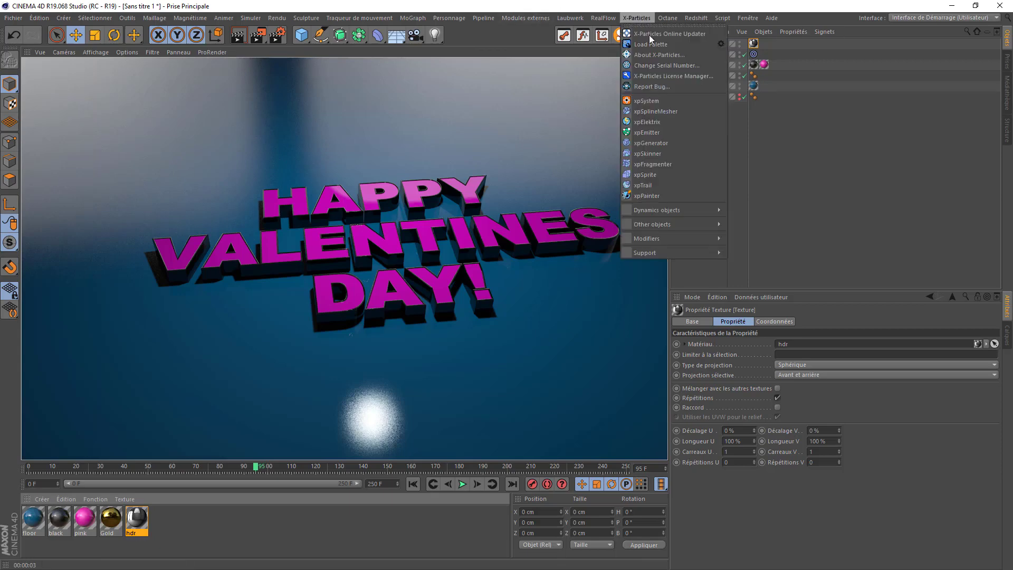
click(650, 100)
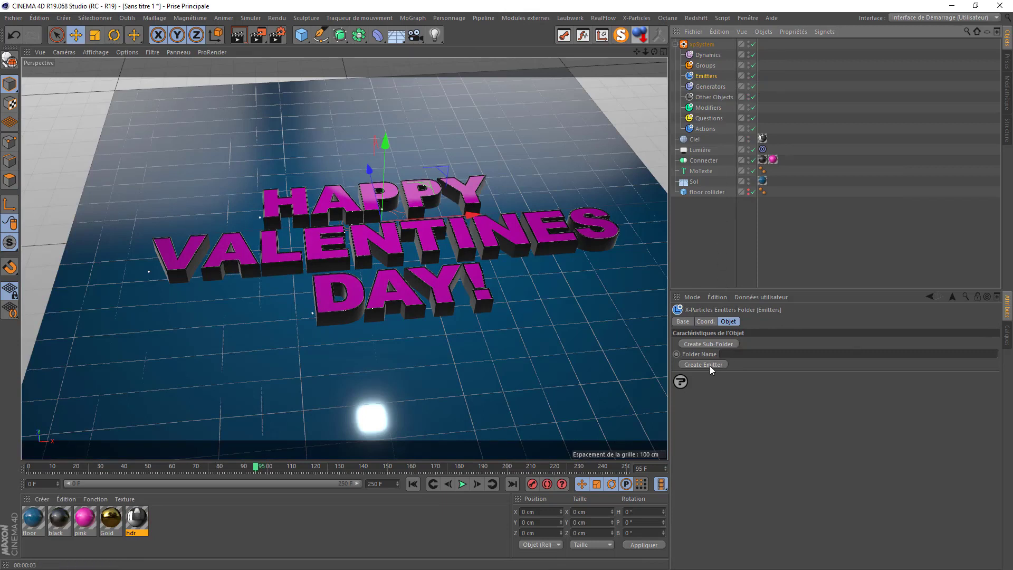
click(710, 365)
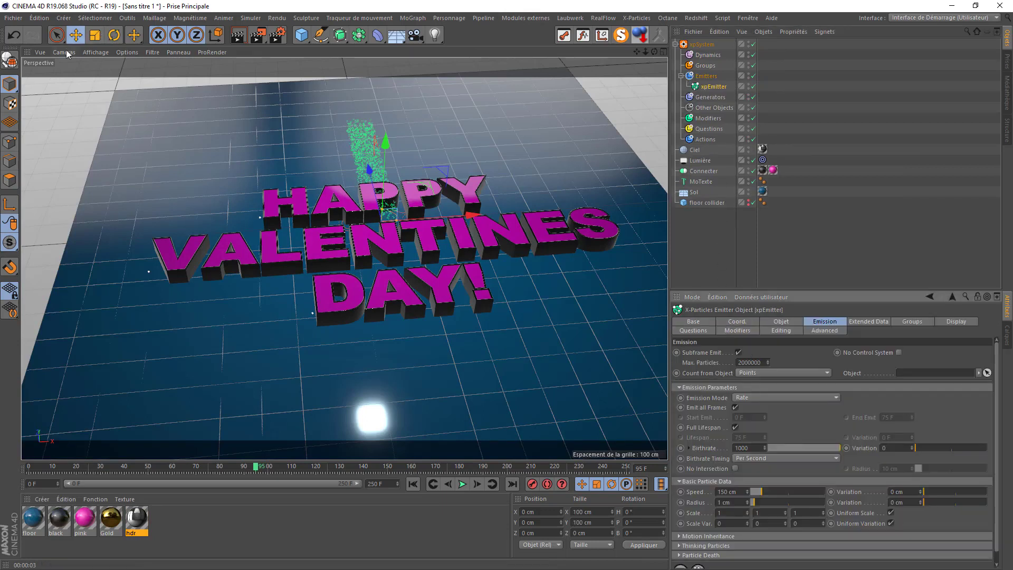
- Raise the xpEmitter above the text to a Y position of 800 cm
drag(387, 152, 396, 56)
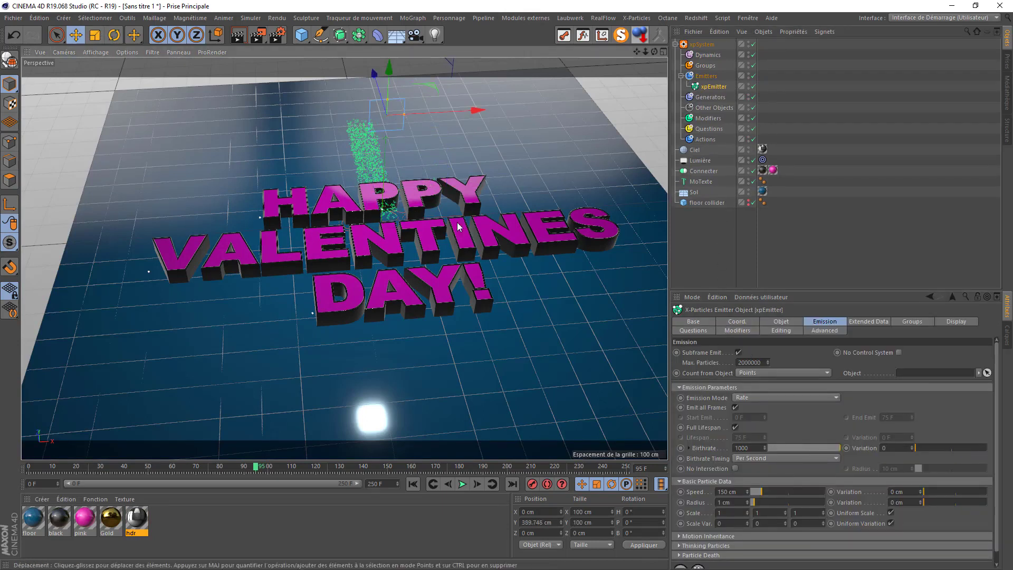
click(744, 323)
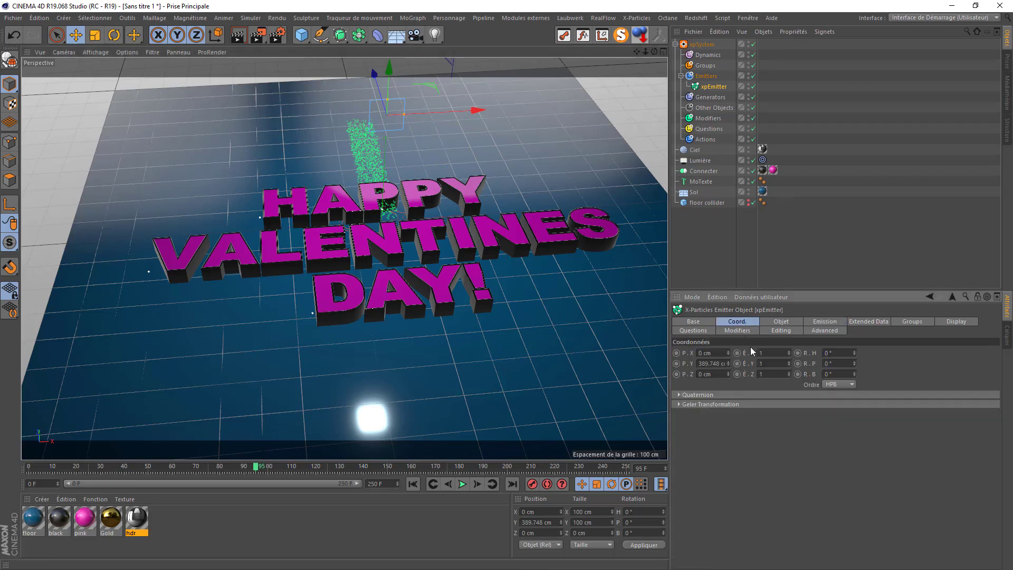
double_click(713, 364)
text(800)
key(Return)
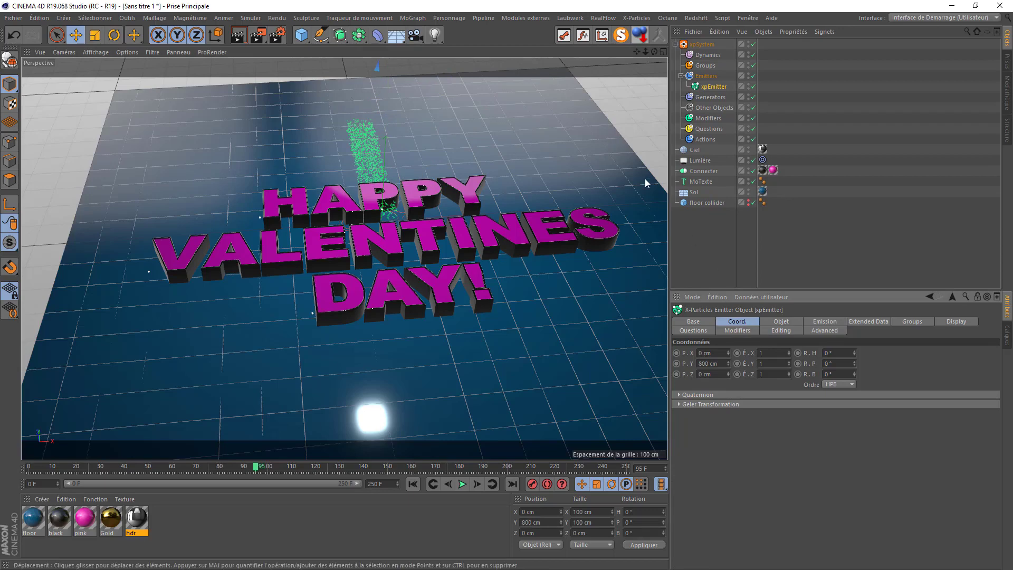
- Rotate the xpEmitter to a pitch of -90° so it points down at the text
drag(645, 52, 424, 54)
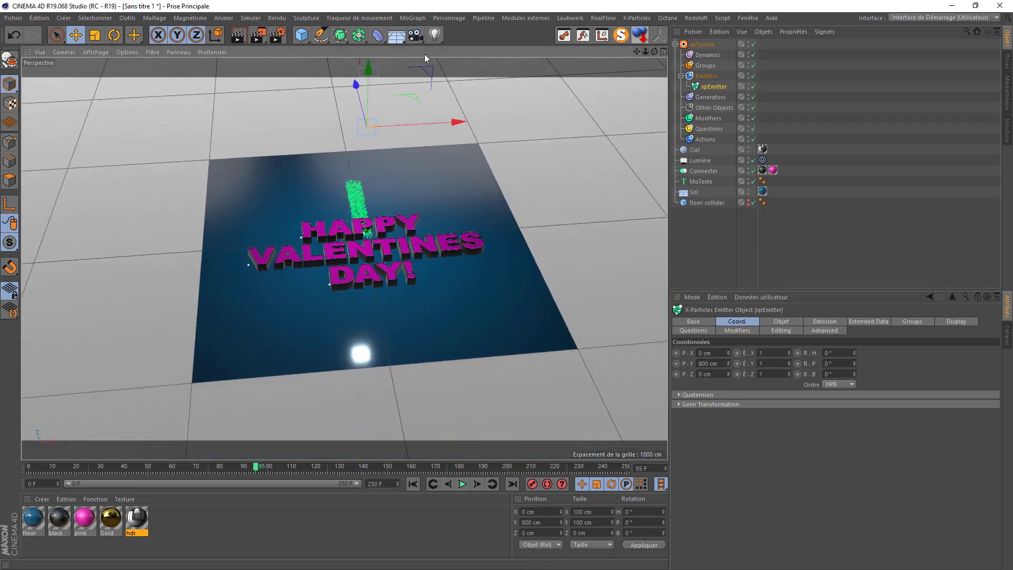
click(114, 36)
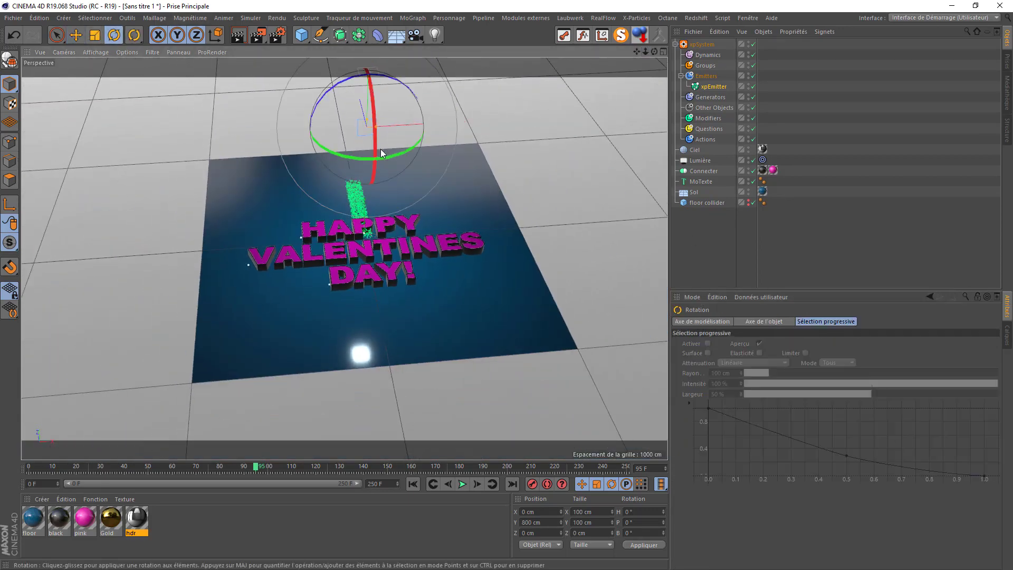
mouse_move(374, 151)
mouse_down()
mouse_move(364, 163)
mouse_move(373, 144)
mouse_up()
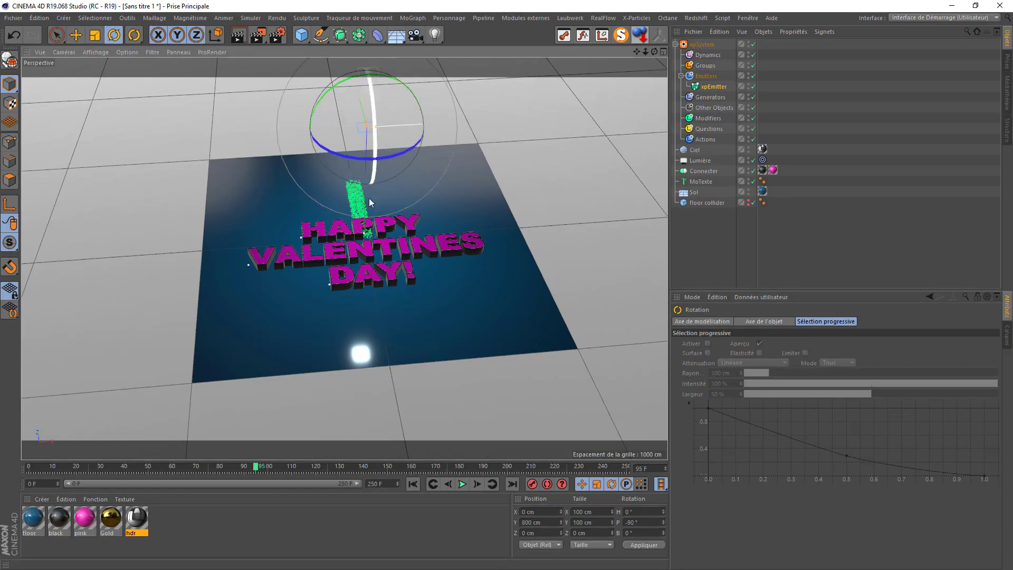
- Switch the viewport to the top view and frame the whole text
scroll(363, 136, up, 5)
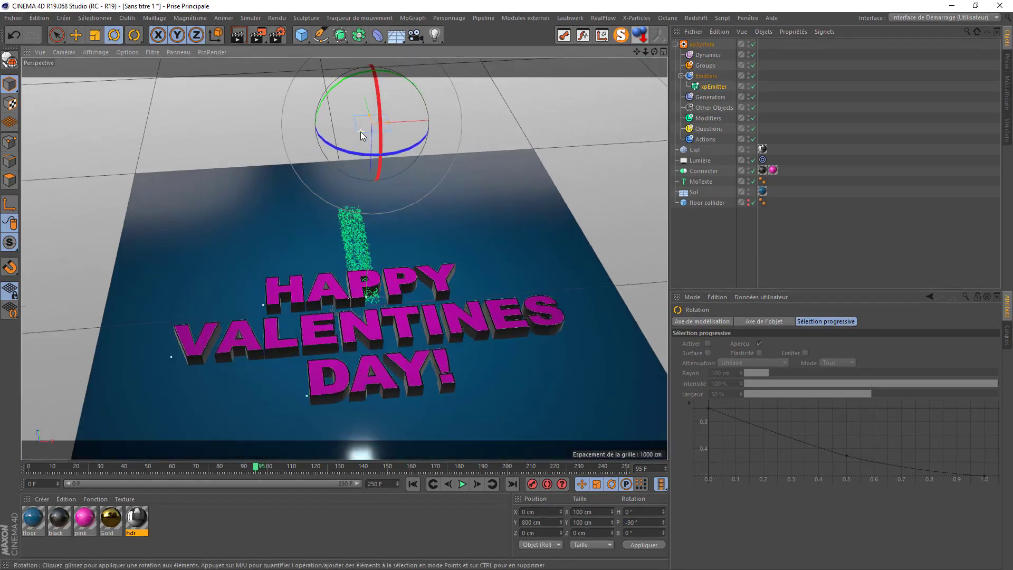
click(64, 51)
click(71, 178)
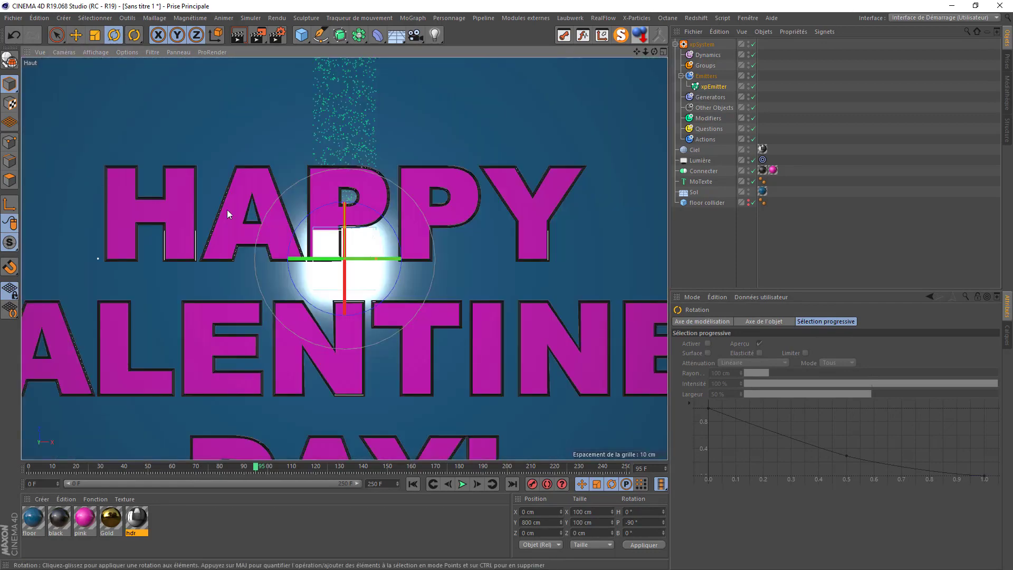
scroll(269, 226, down, 5)
scroll(319, 223, up, 5)
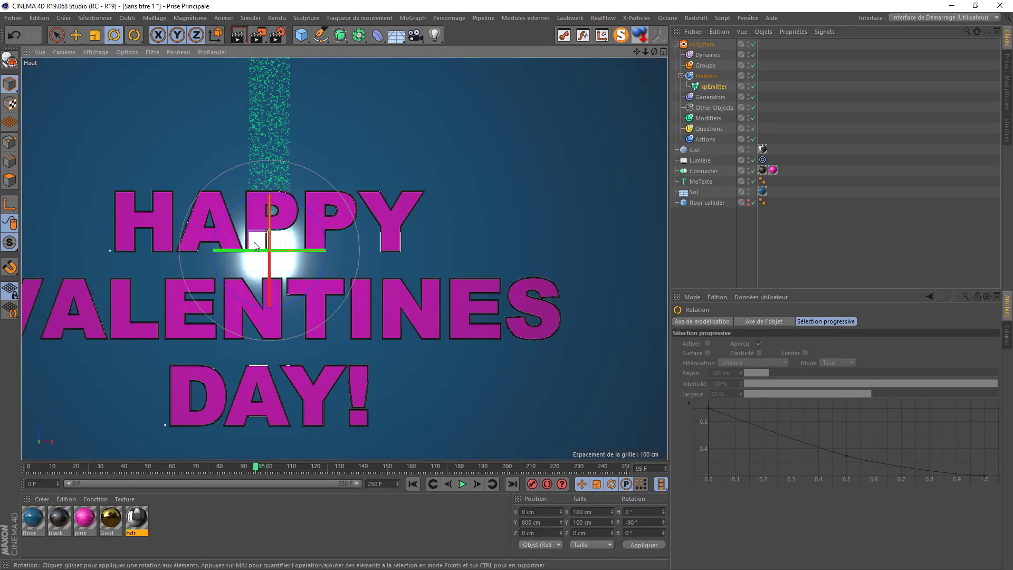
scroll(299, 254, down, 3)
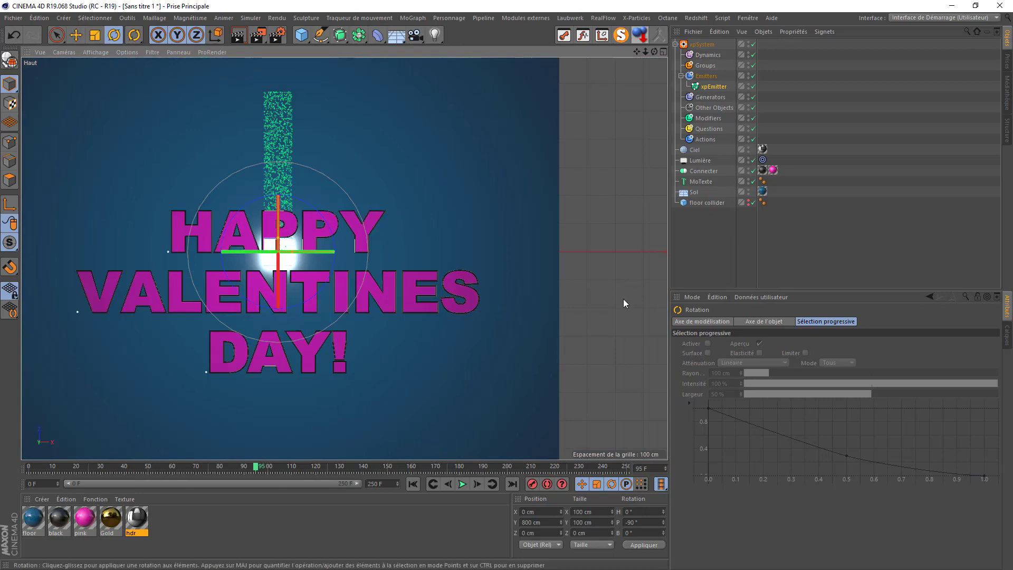
- Check the connected text's dimensions and set the xpEmitter's rectangle to 1500 cm wide and 600 cm high
click(701, 171)
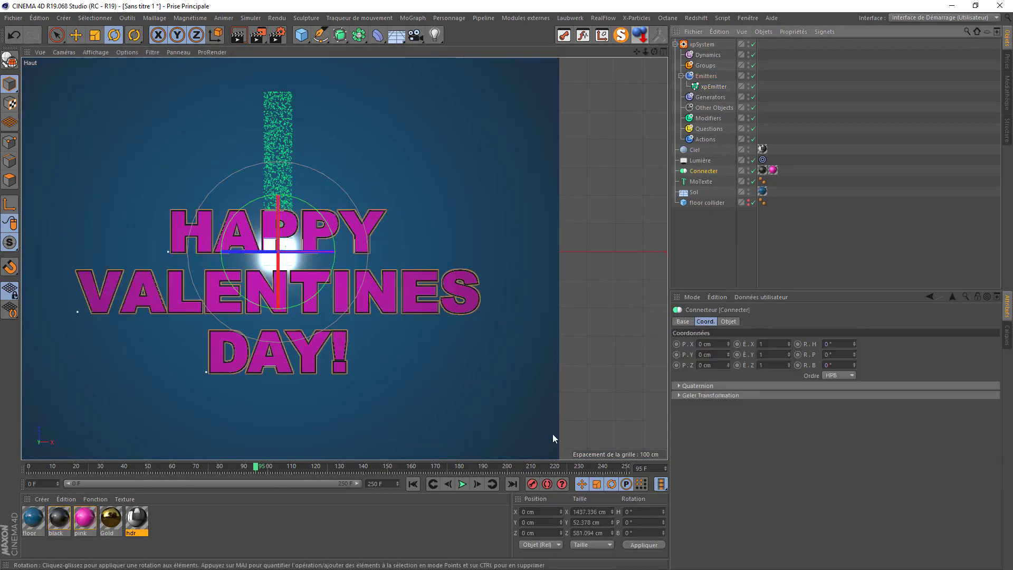
click(574, 511)
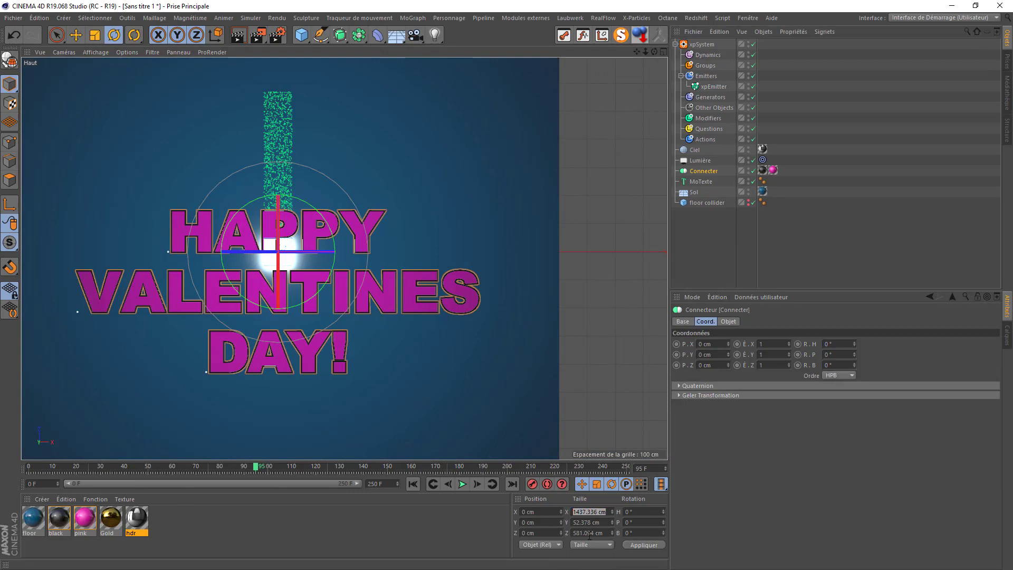
click(607, 533)
click(713, 86)
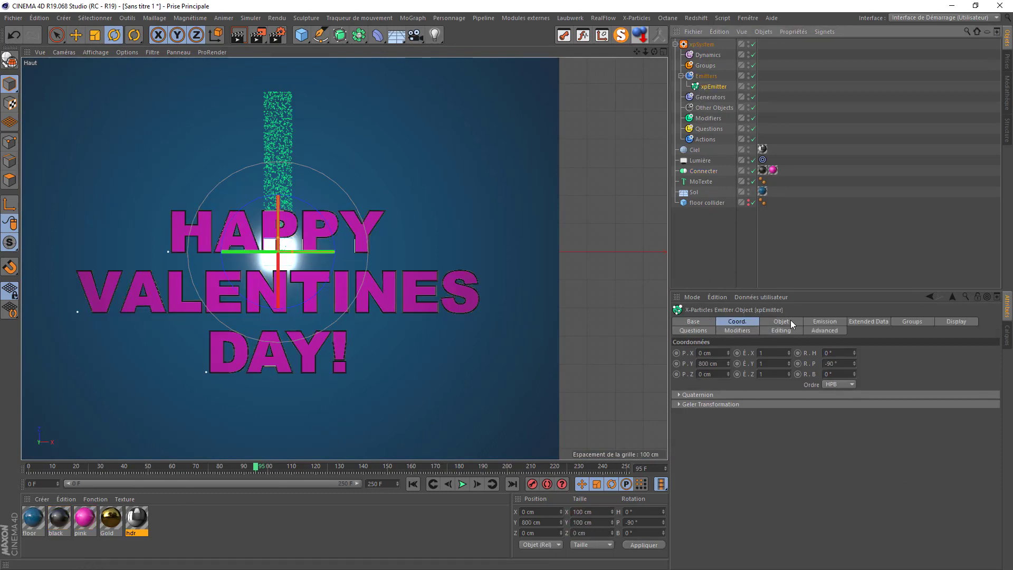
click(787, 321)
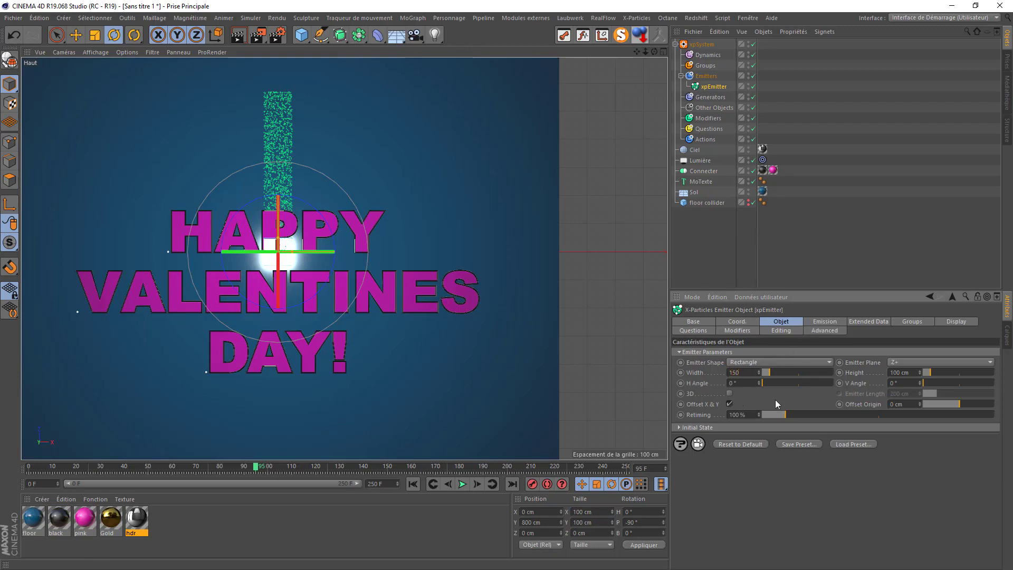
double_click(907, 376)
text(600)
key(Return)
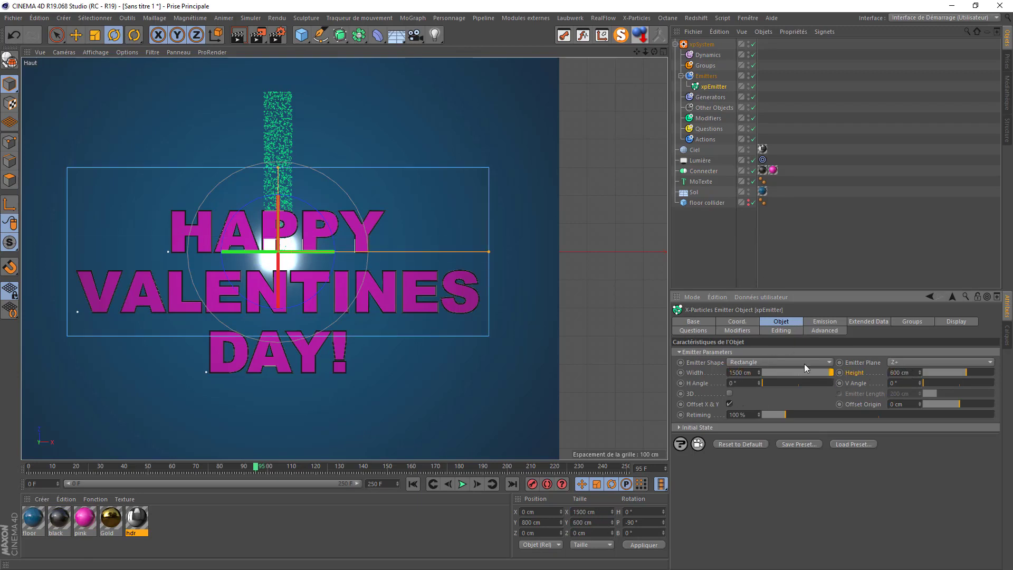
- Move the xpEmitter along Z to about -146 cm to cover the whole text, and return to the perspective view
click(79, 37)
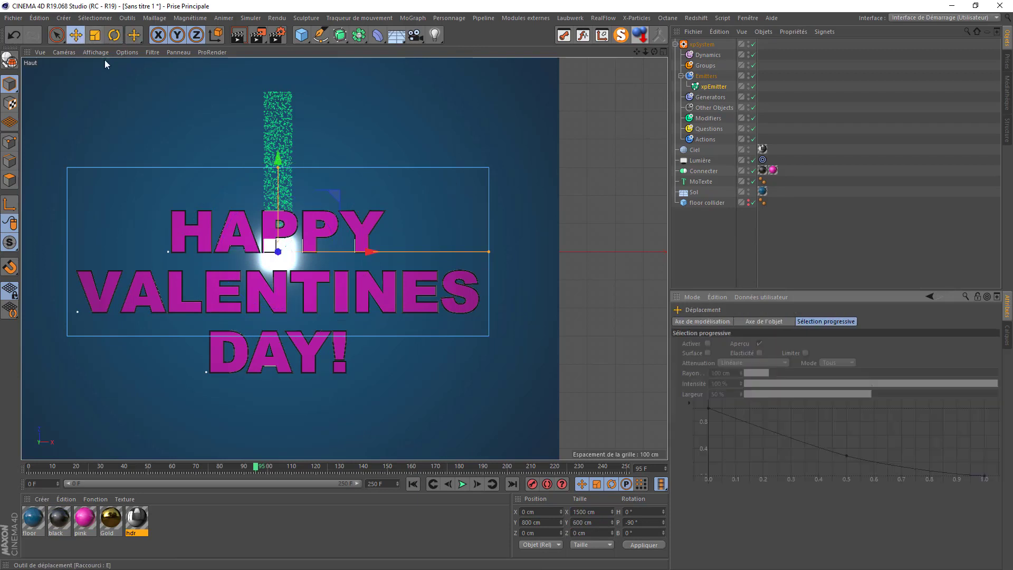
drag(280, 160, 275, 201)
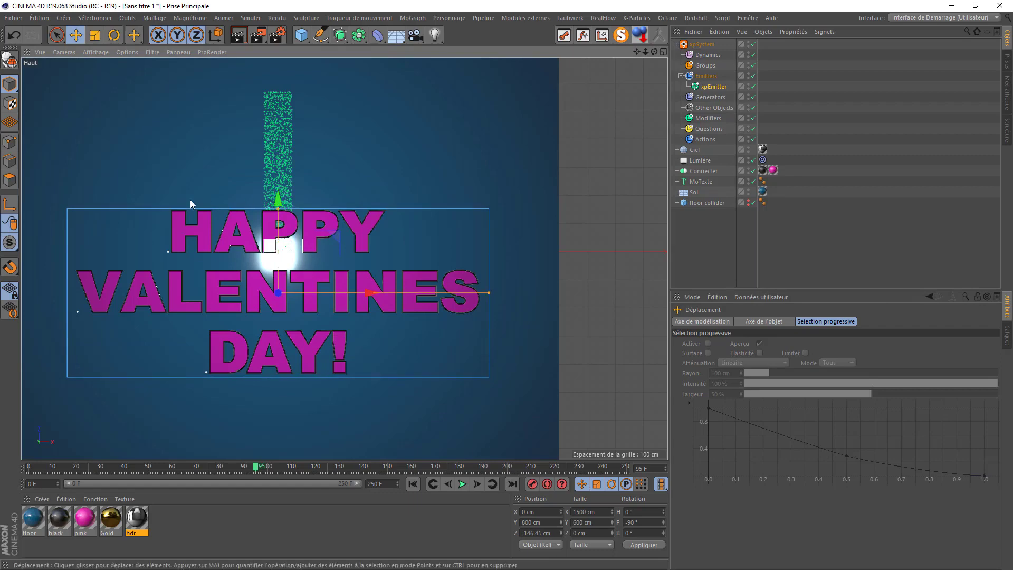
click(63, 52)
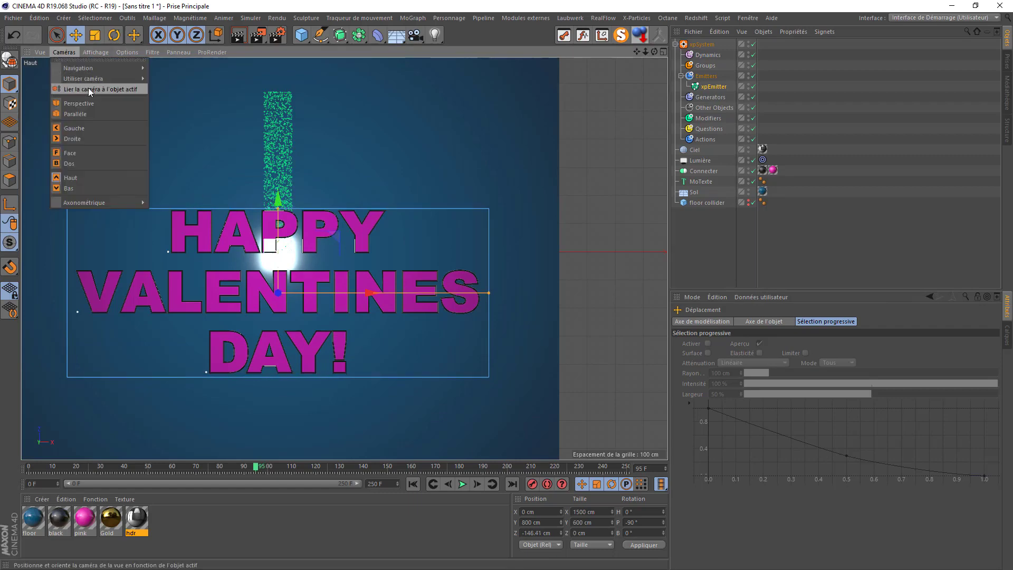
click(79, 101)
scroll(220, 197, down, 5)
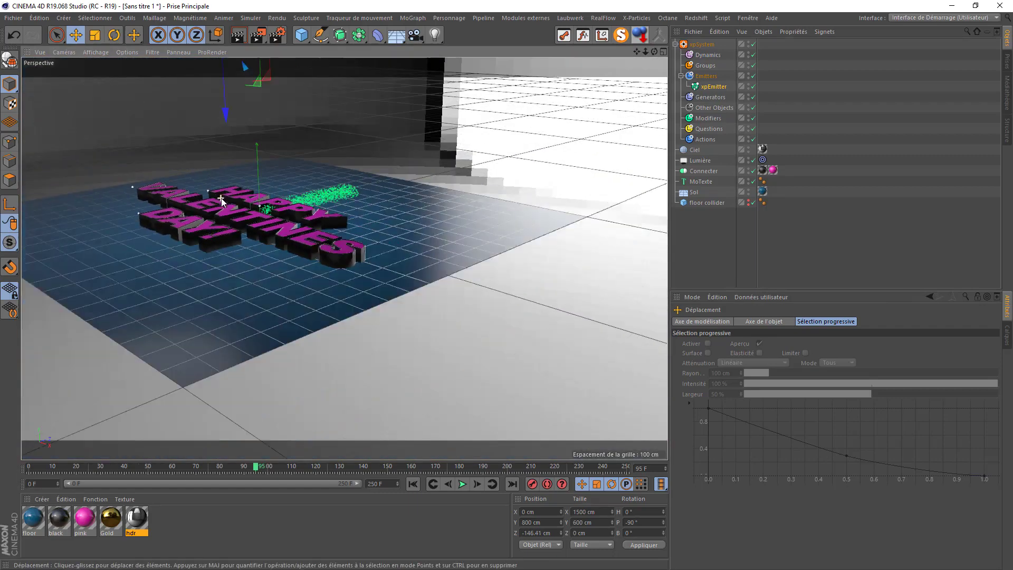
drag(637, 52, 720, 153)
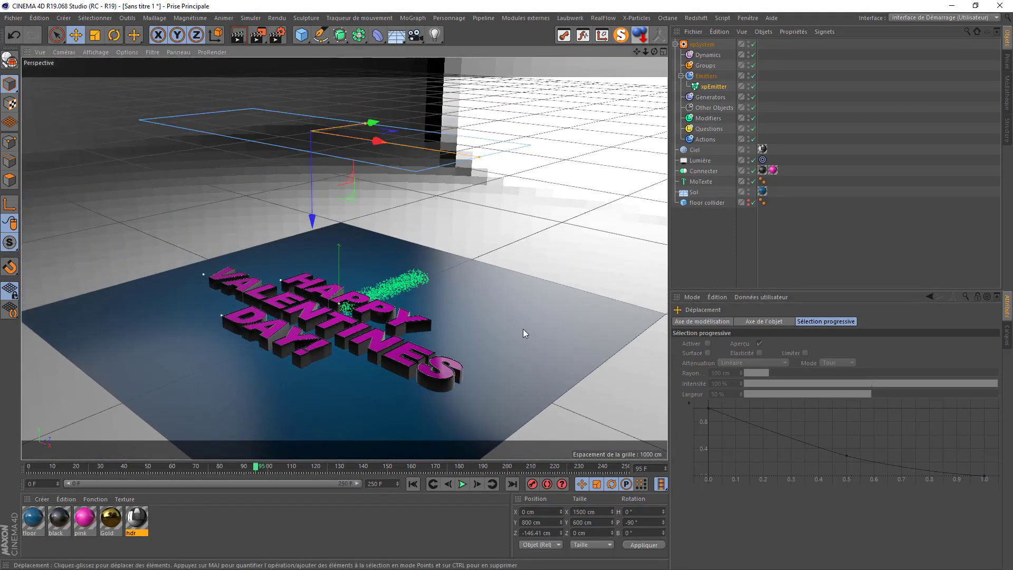
- Reorder the Connecter object below the floor collider and add an xpCollider tag to both objects
drag(693, 198, 695, 211)
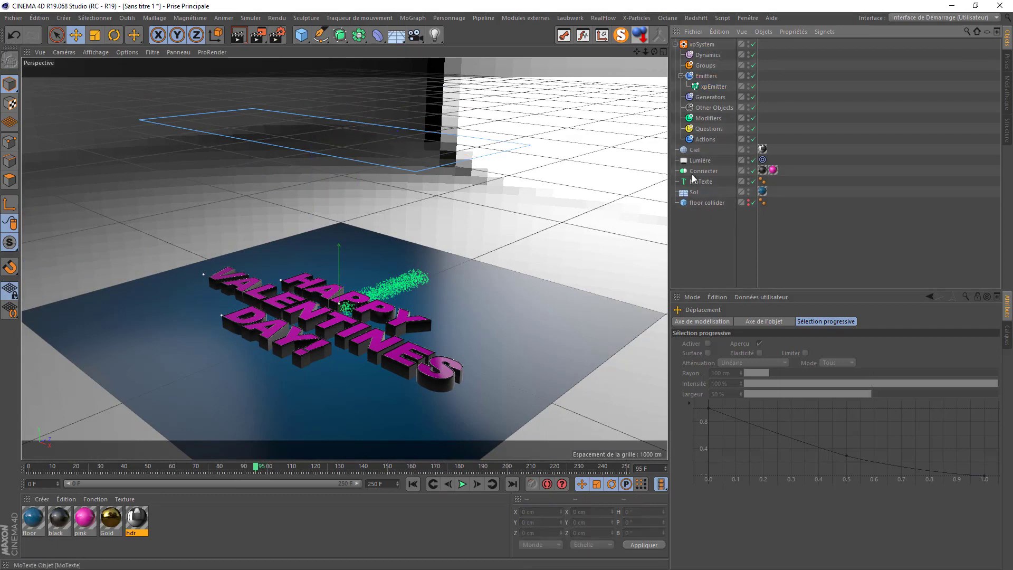
drag(693, 172, 703, 216)
ctrl+click(703, 192)
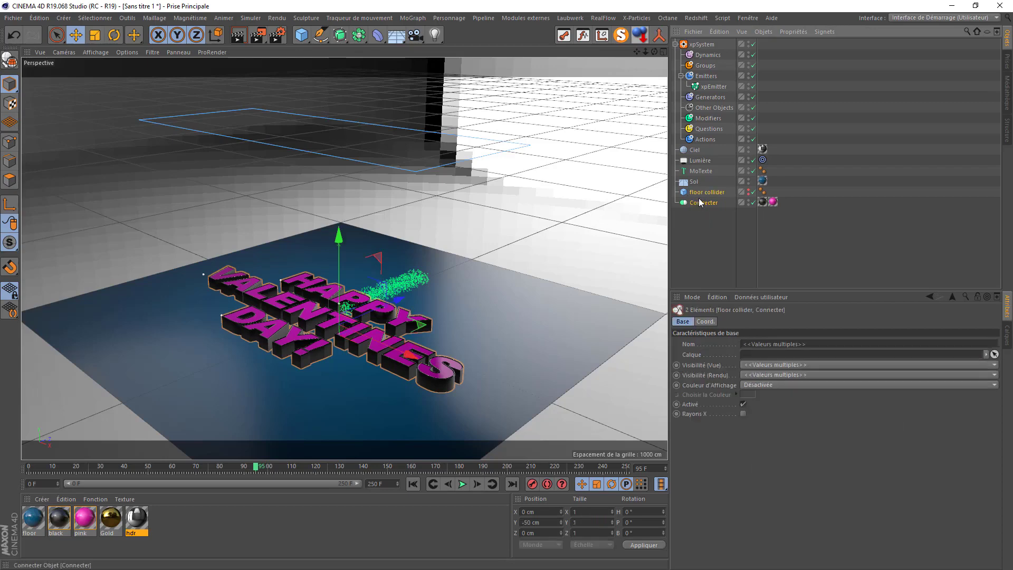
right_click(702, 201)
mouse_move(740, 252)
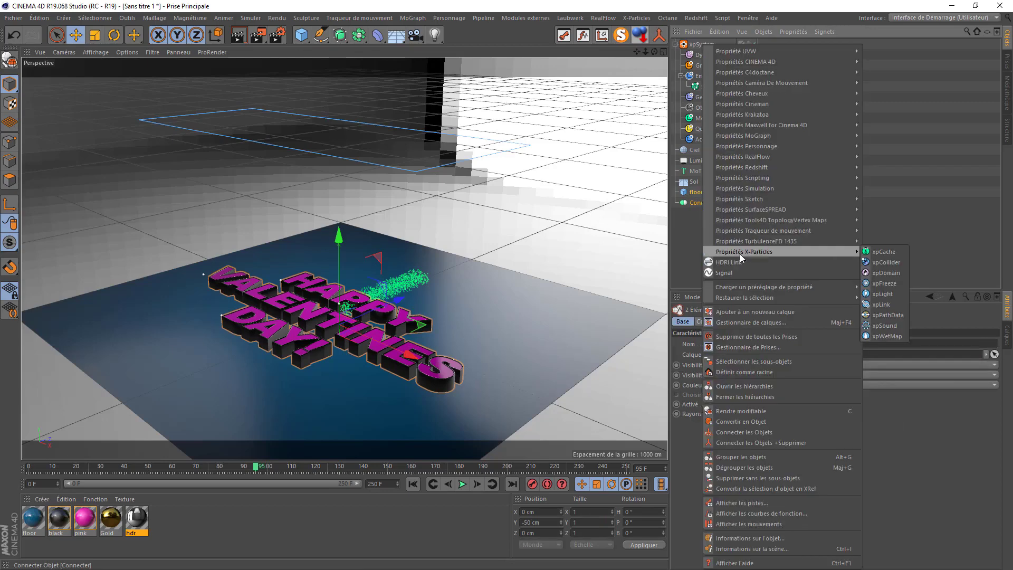
click(882, 262)
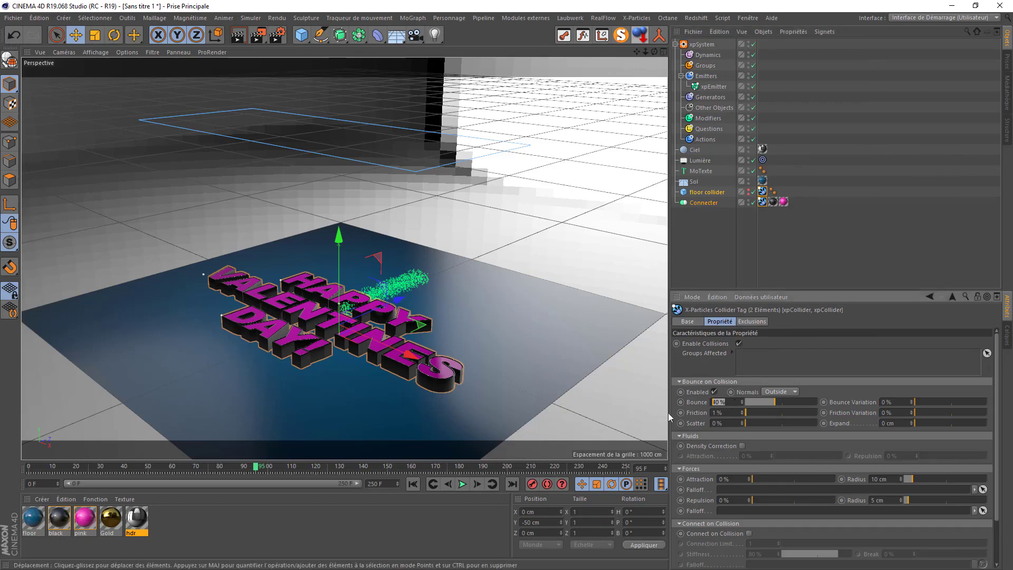
- Set the bounce to 0% and the friction to 50% on both xpCollider tags
click(735, 404)
text(0)
key(Tab)
text(50)
- Play the simulation from the first frame to examine the particles emitted above the text, and stop it
click(414, 485)
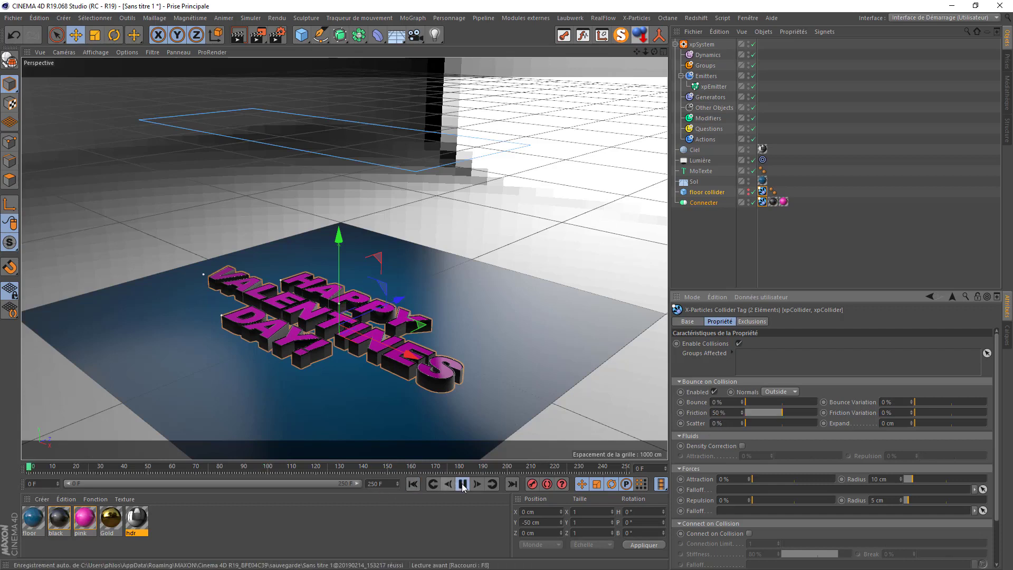
click(462, 485)
click(463, 484)
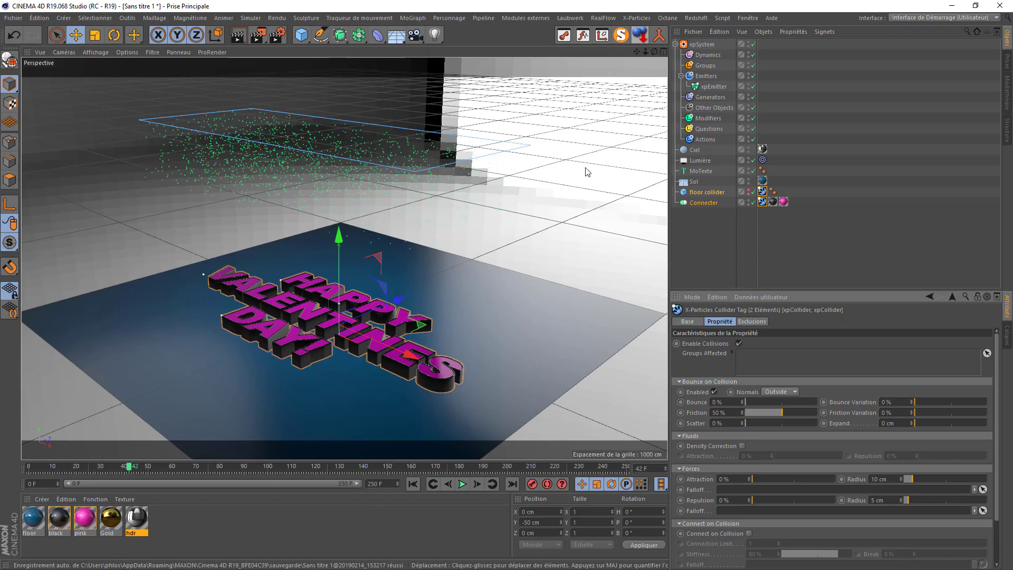
- Add a Sprites generator to the xpSystem's Generators folder and assign the xpEmitter as its emitter
click(707, 97)
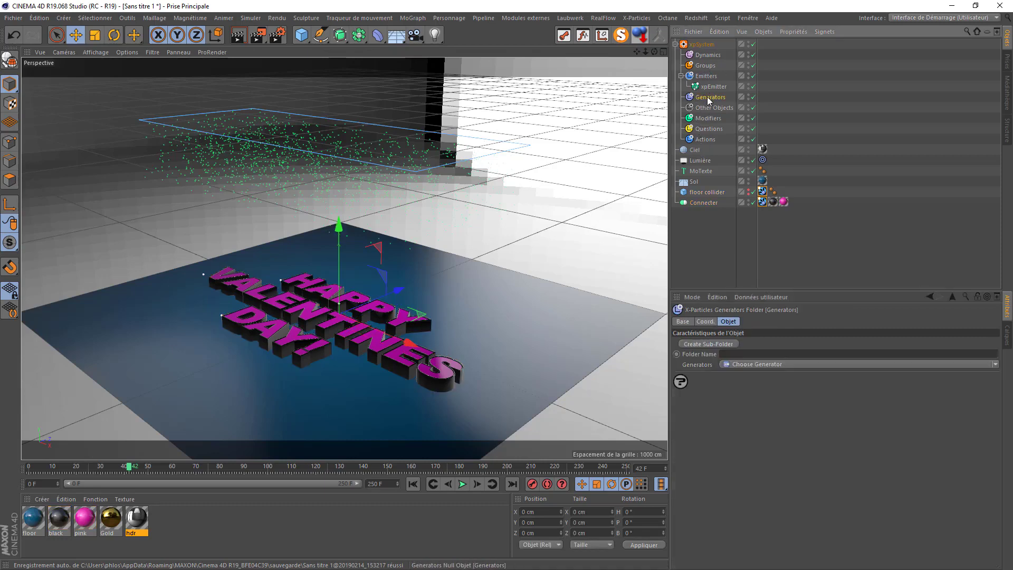
click(995, 364)
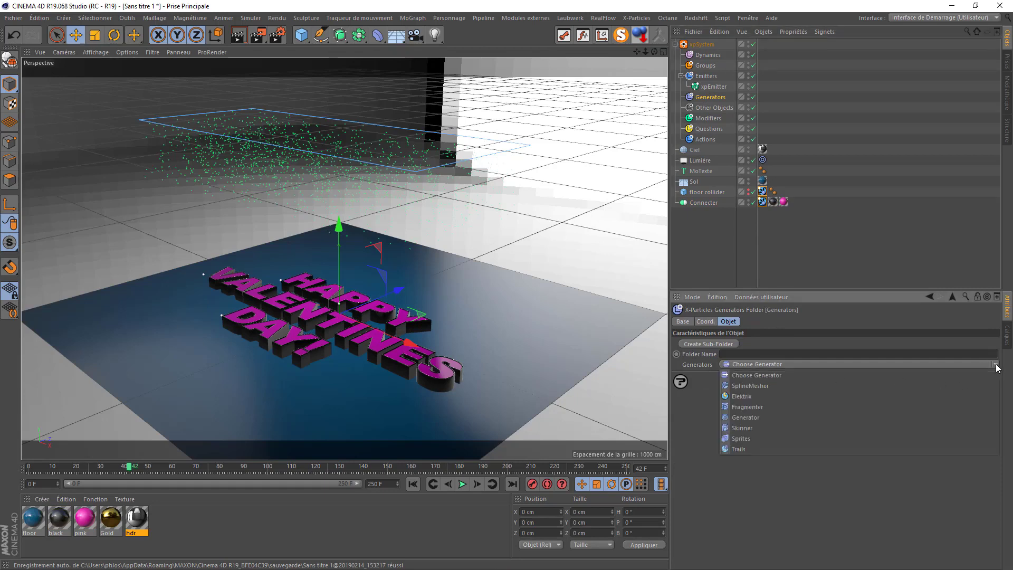
click(805, 437)
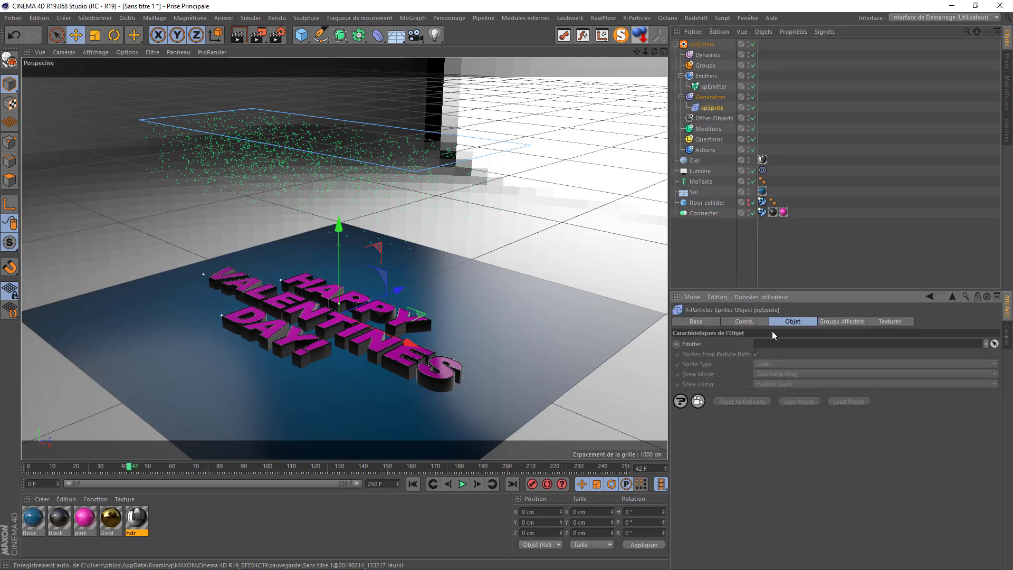
drag(707, 87, 772, 344)
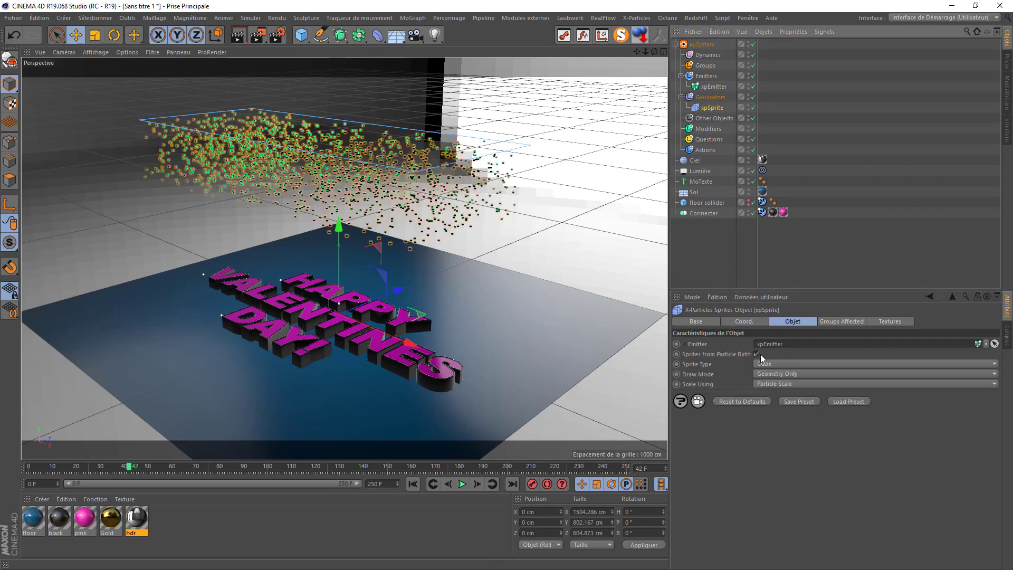
- Set the xpSprite's sprite type to Sphere and its scaling to Particle Radius
click(994, 364)
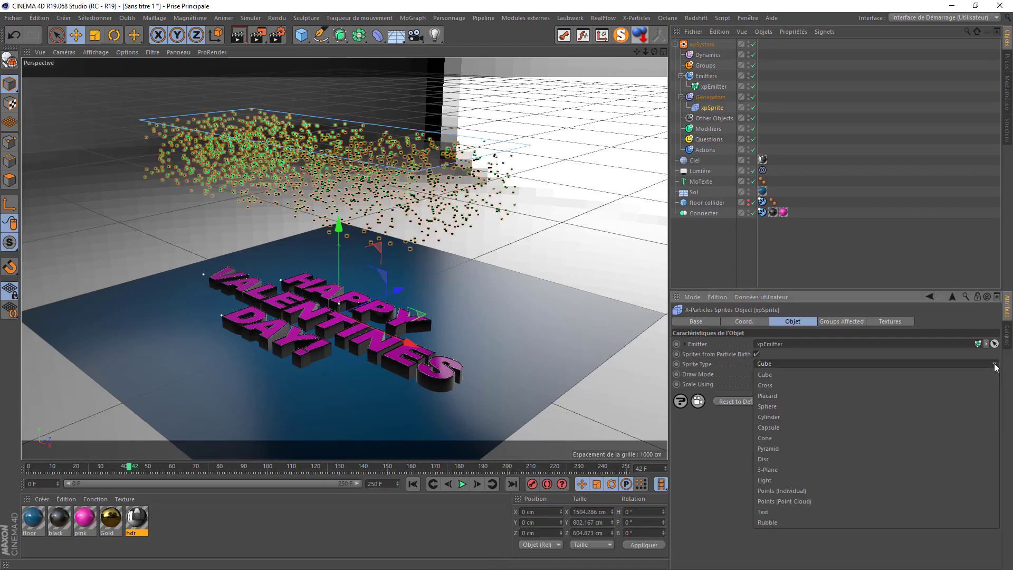
click(831, 406)
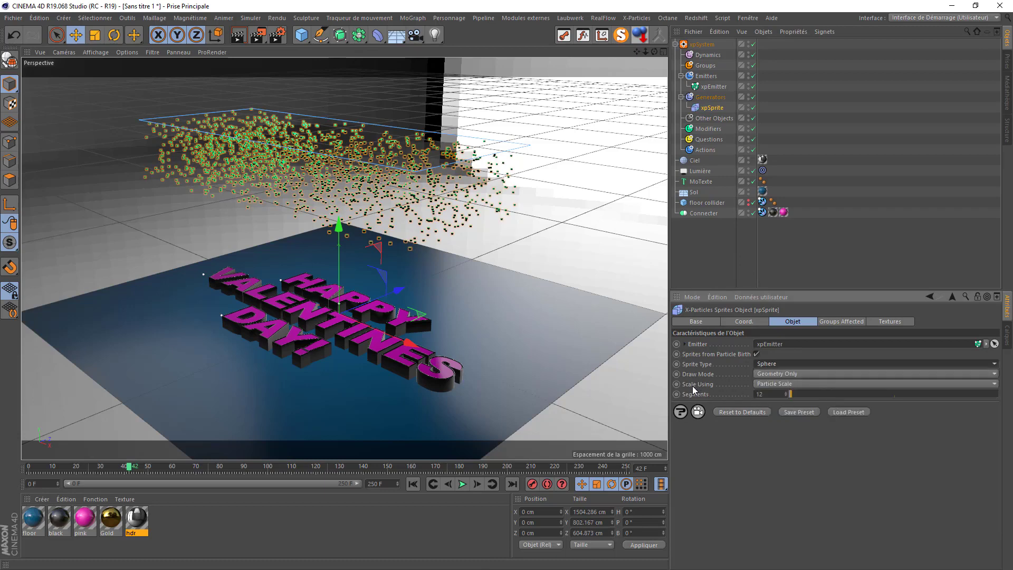
click(772, 385)
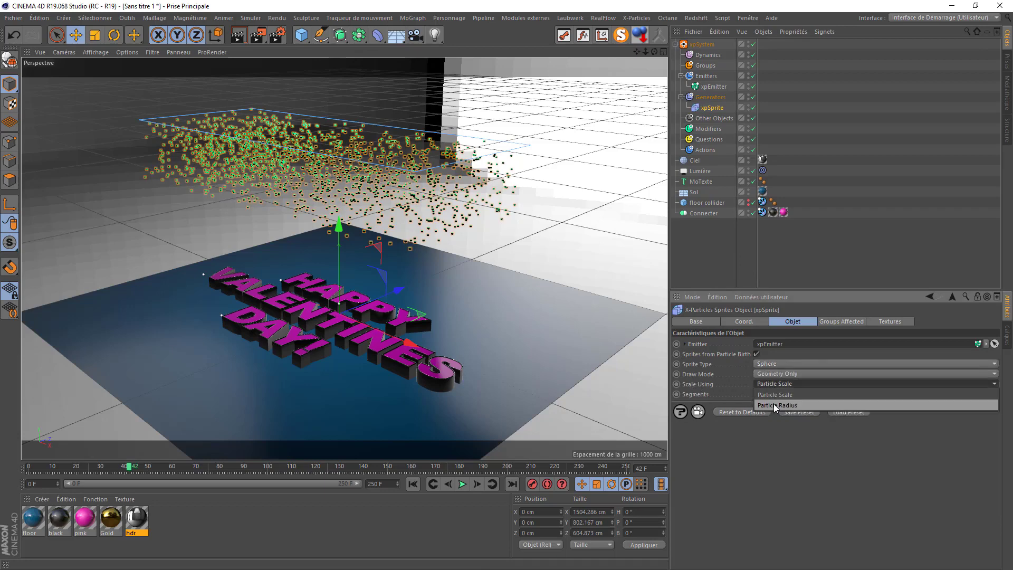
click(774, 404)
- Set the xpEmitter's particle radius to 30 cm and its particle speed to 300 cm
click(703, 86)
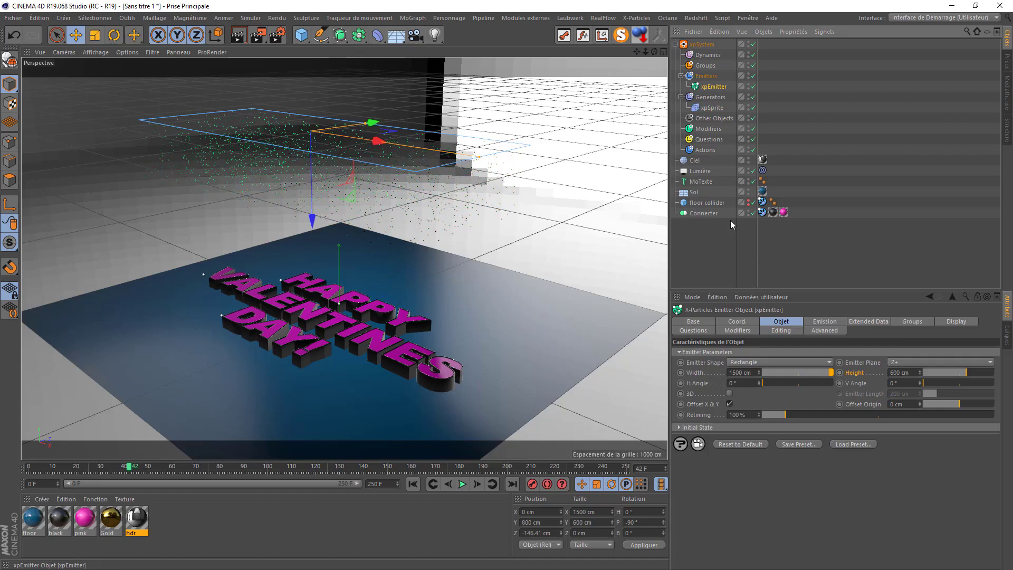
click(817, 321)
scroll(697, 507, down, 1)
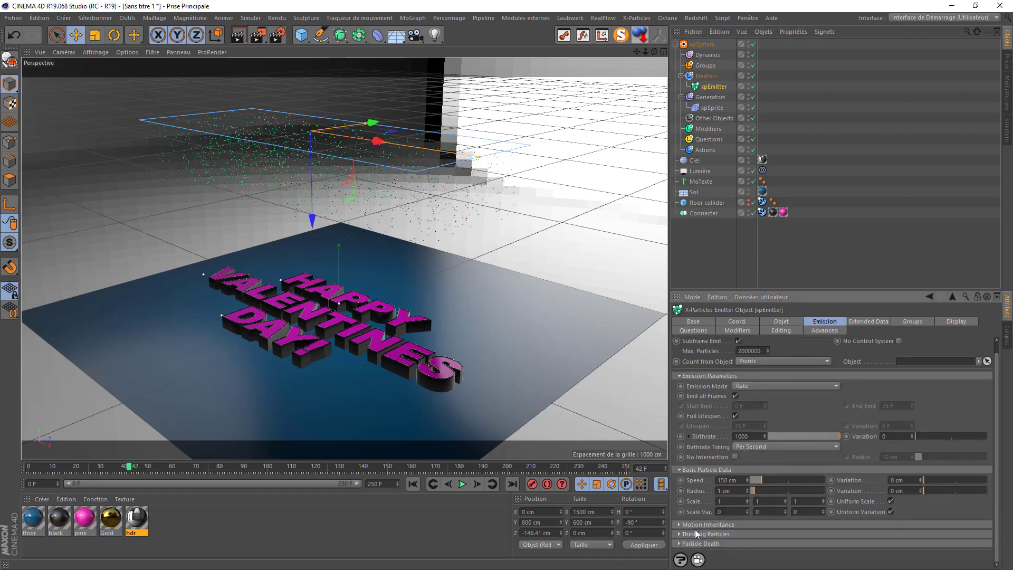
double_click(732, 491)
text(30)
key(Return)
double_click(739, 480)
text(30)
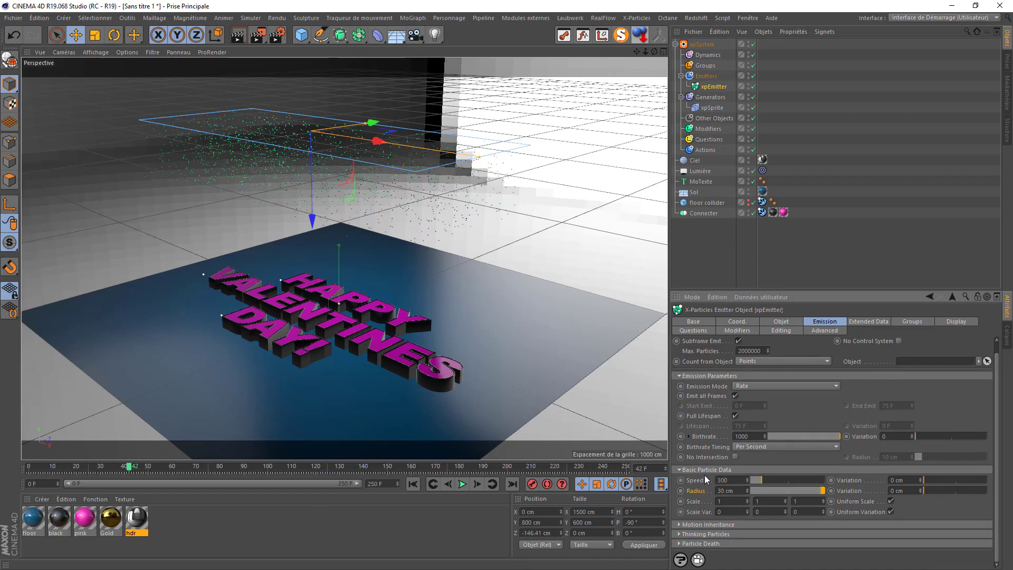
key(Return)
- Set the xpEmitter's emission mode to Pulse with a 10-frame interval and a birthrate of 1
click(750, 385)
click(755, 407)
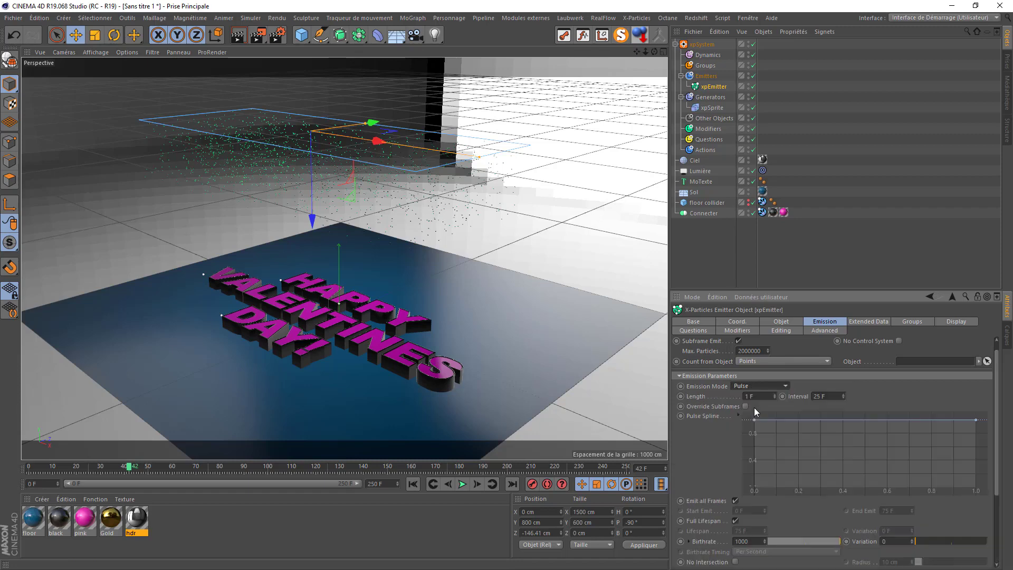
drag(831, 396, 789, 400)
double_click(753, 540)
text(1)
key(Return)
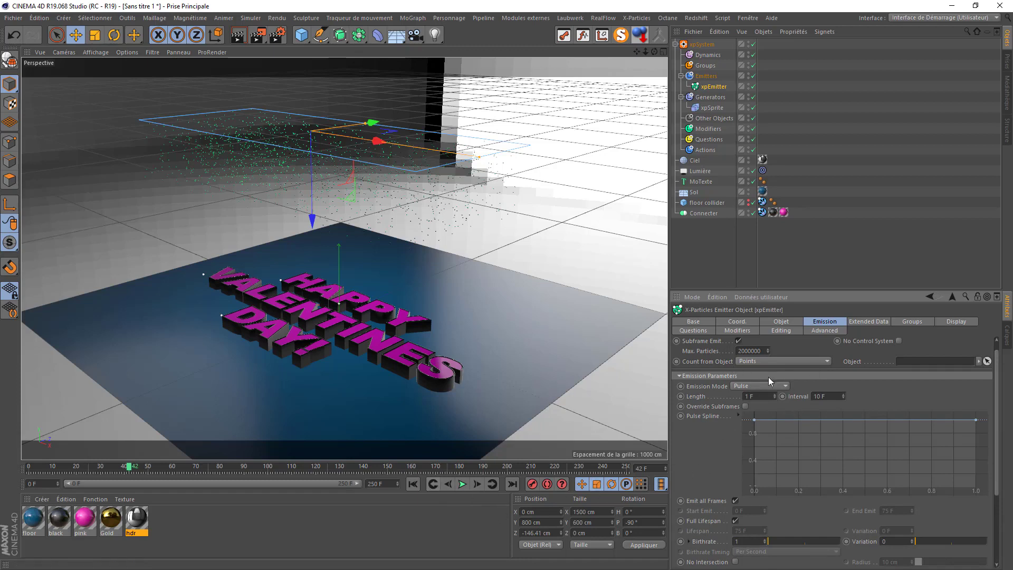
- Play the animation from the start to examine how the sphere particles fall onto the text, and stop it
click(412, 485)
click(463, 484)
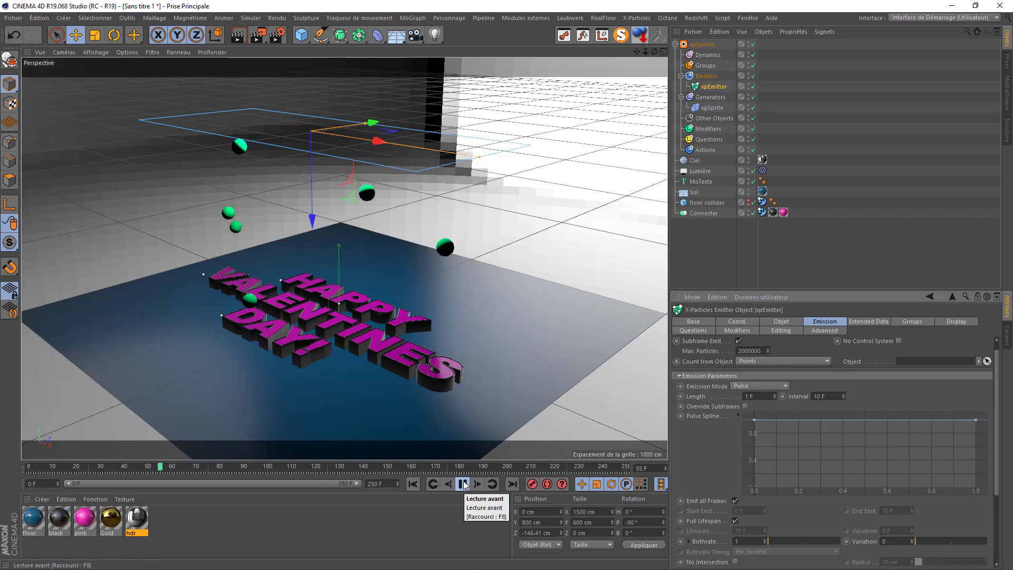
click(464, 484)
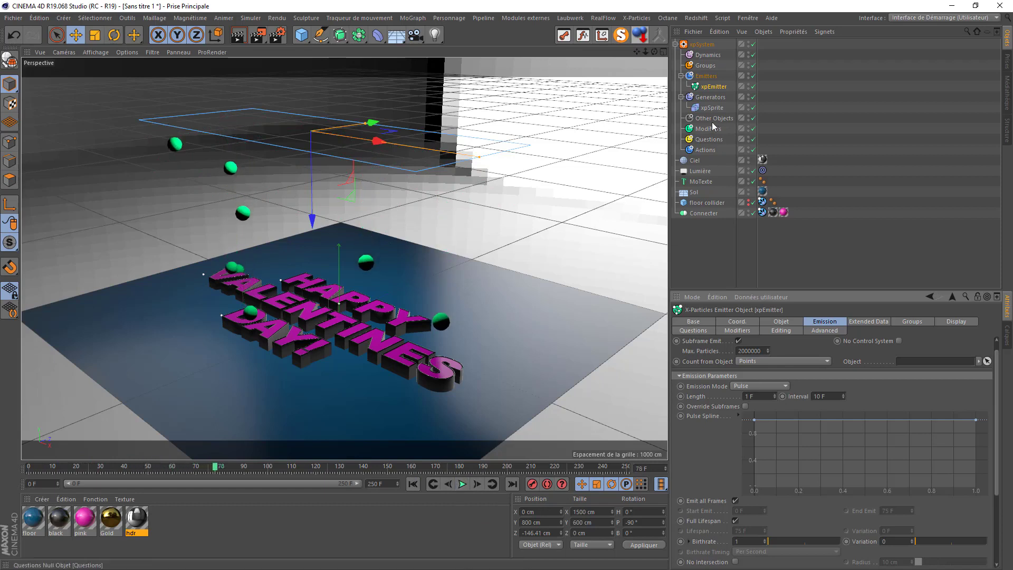
- Add a Gravity motion modifier to the xpSystem's Modifiers folder
click(699, 128)
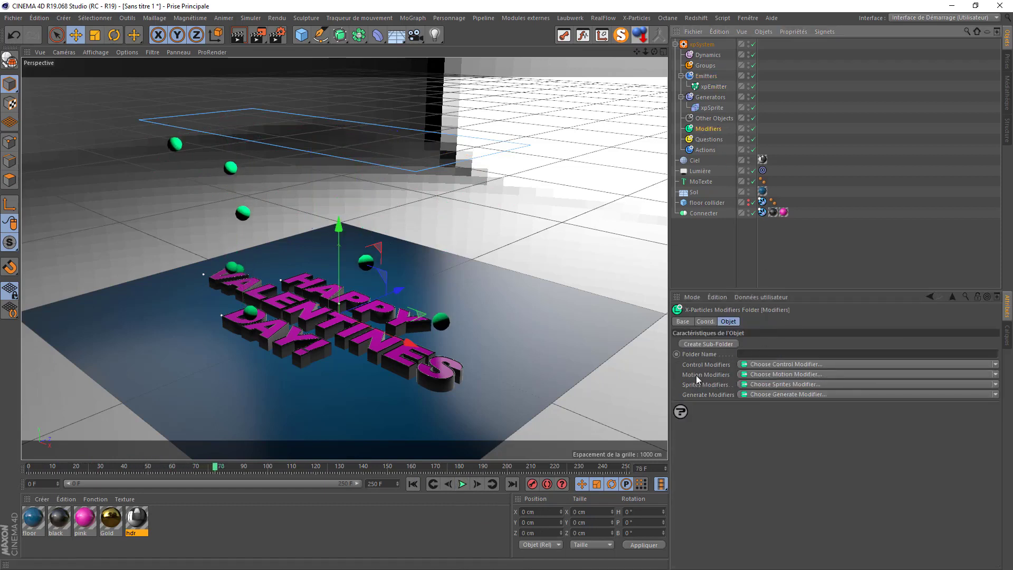
click(994, 376)
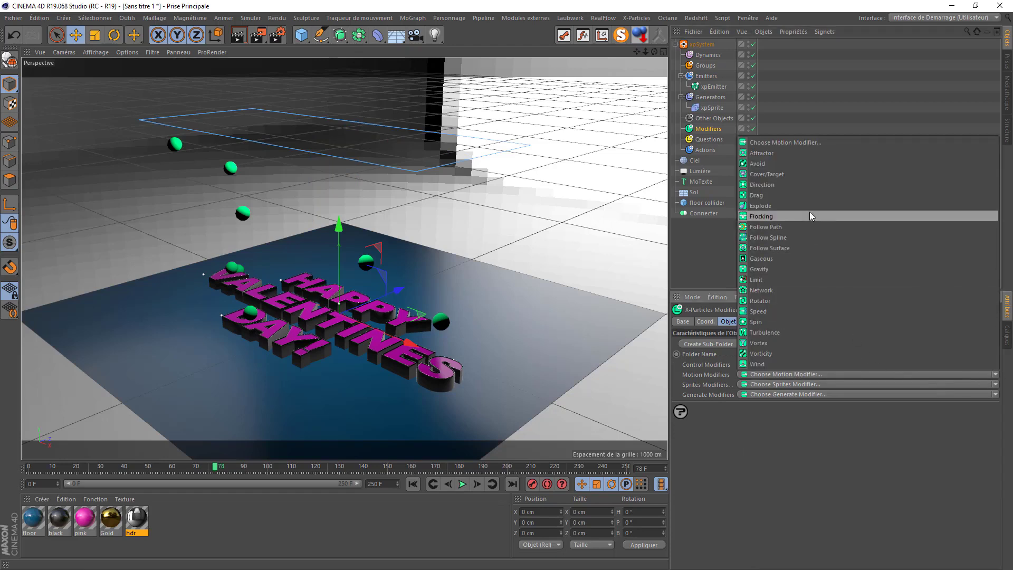
click(809, 269)
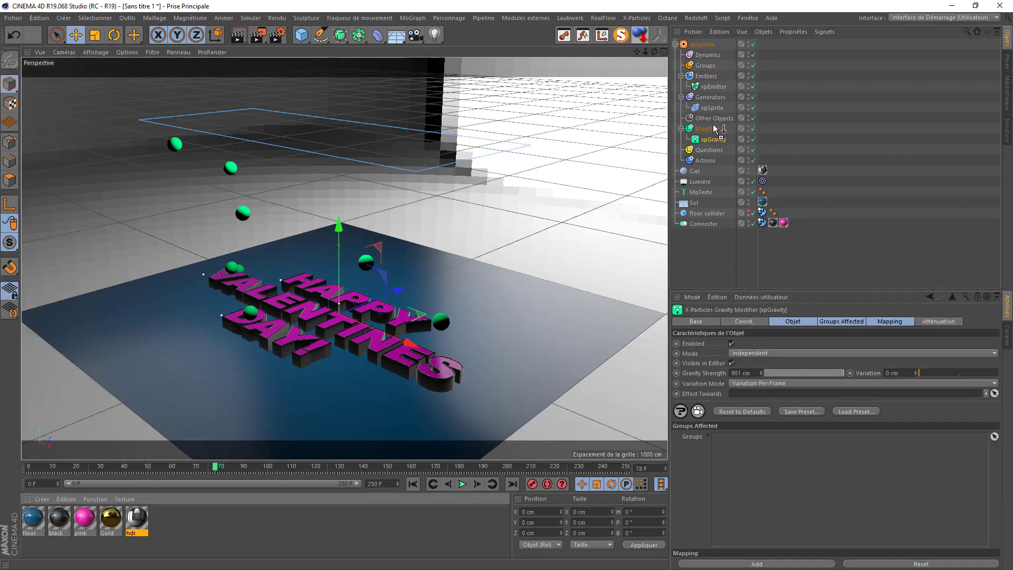
- Apply the Gold material to the xpSprite and play the simulation from the first frame
drag(707, 82, 717, 110)
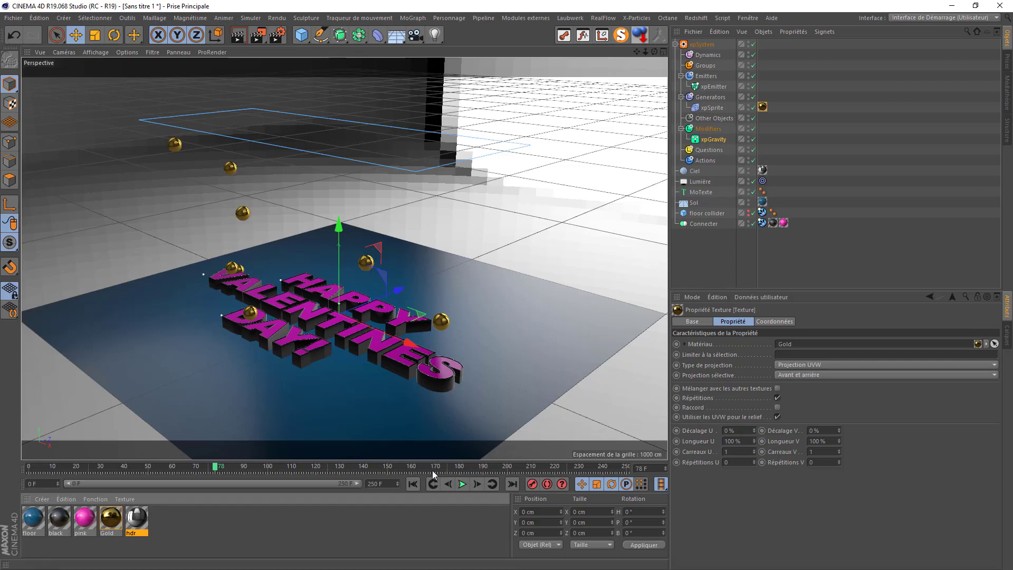
click(413, 484)
click(462, 484)
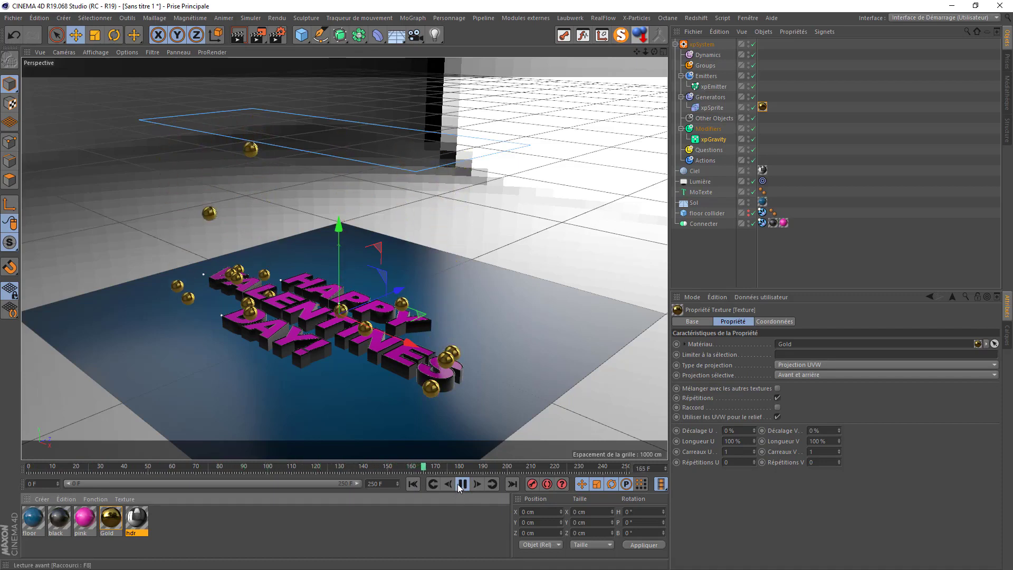
- Stop playback and add a question to the xpEmitter, using the Particle Flags type with Particle Collided
click(462, 484)
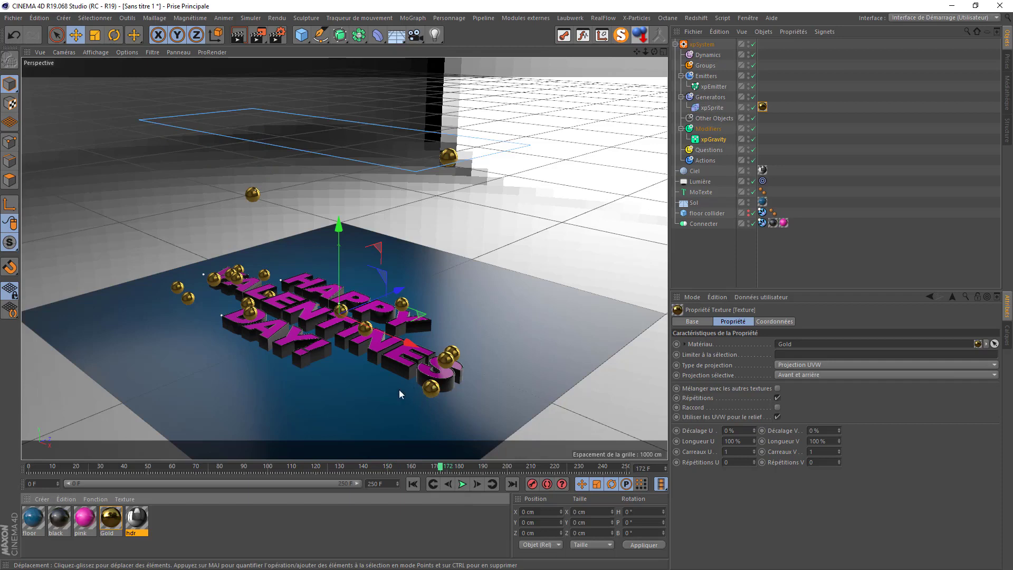
click(704, 86)
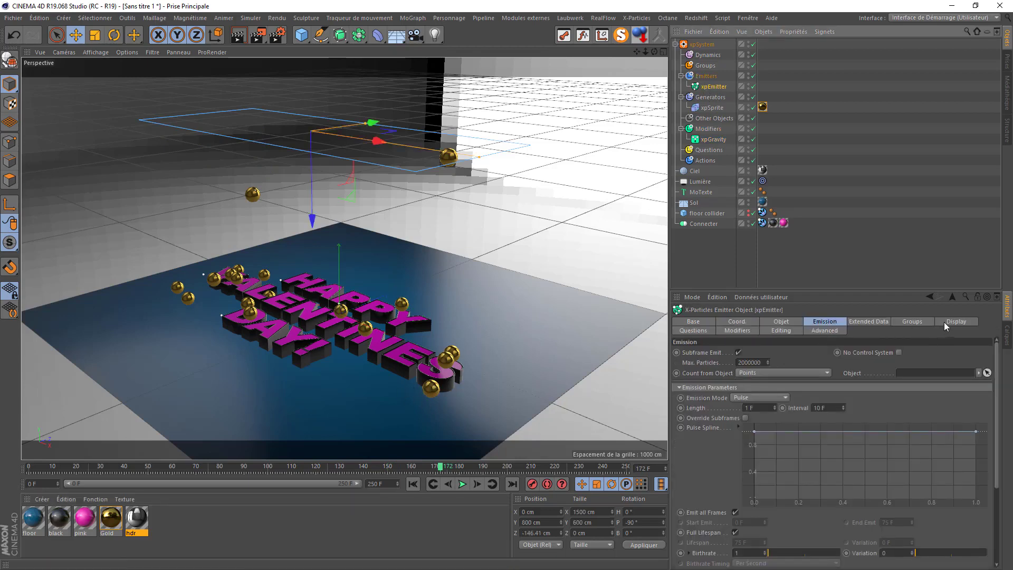
click(708, 333)
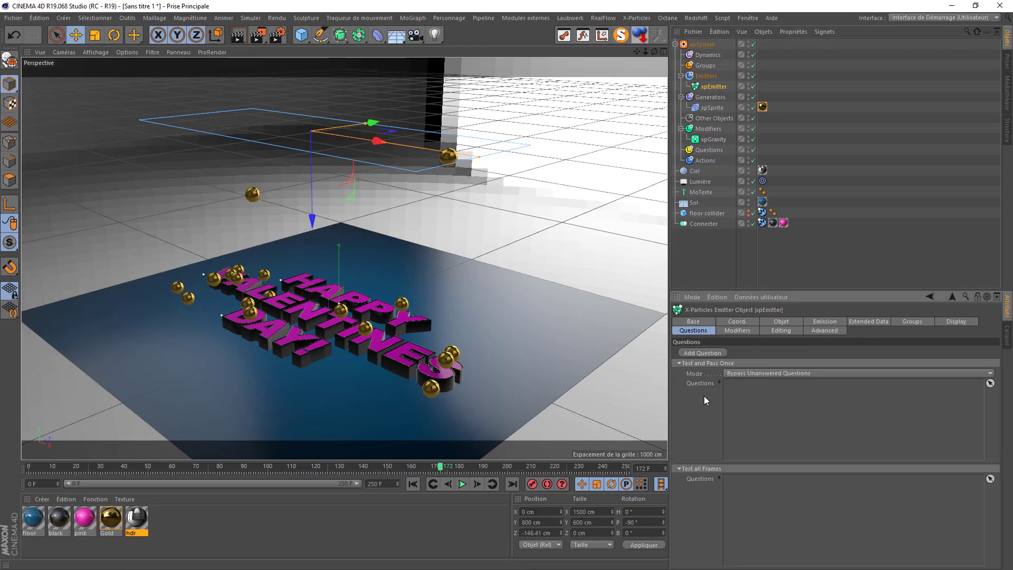
click(704, 353)
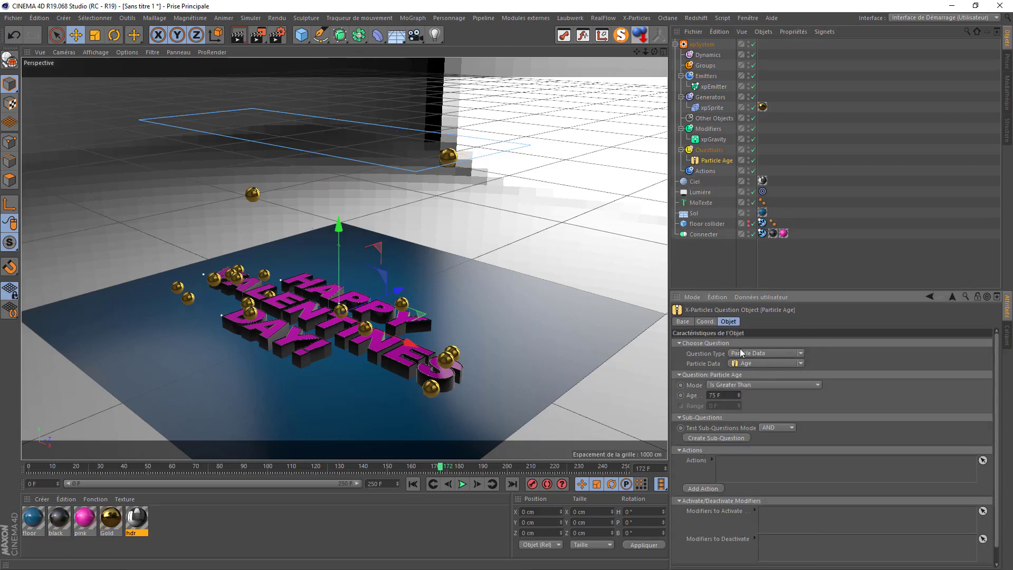
click(800, 363)
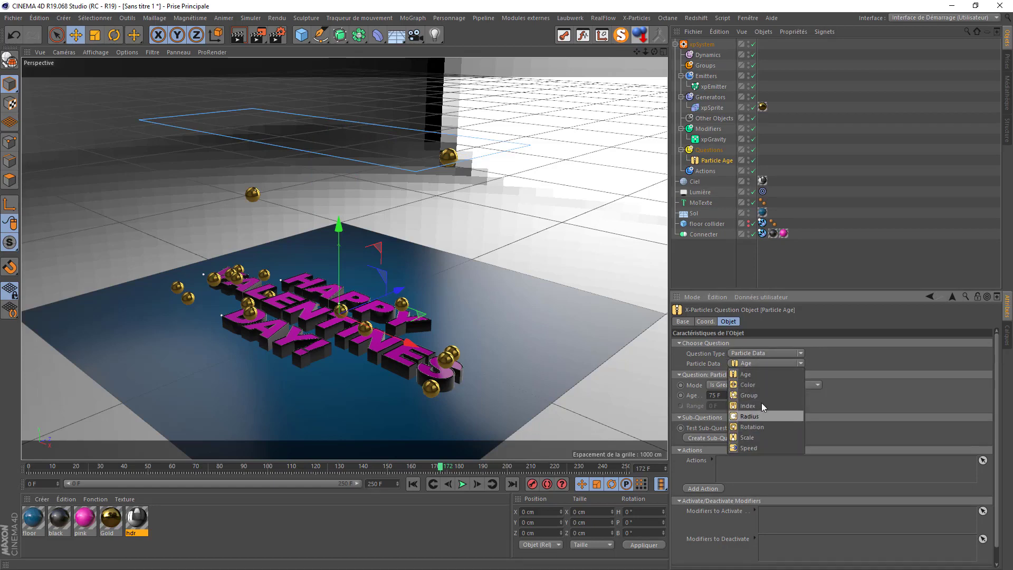
click(844, 358)
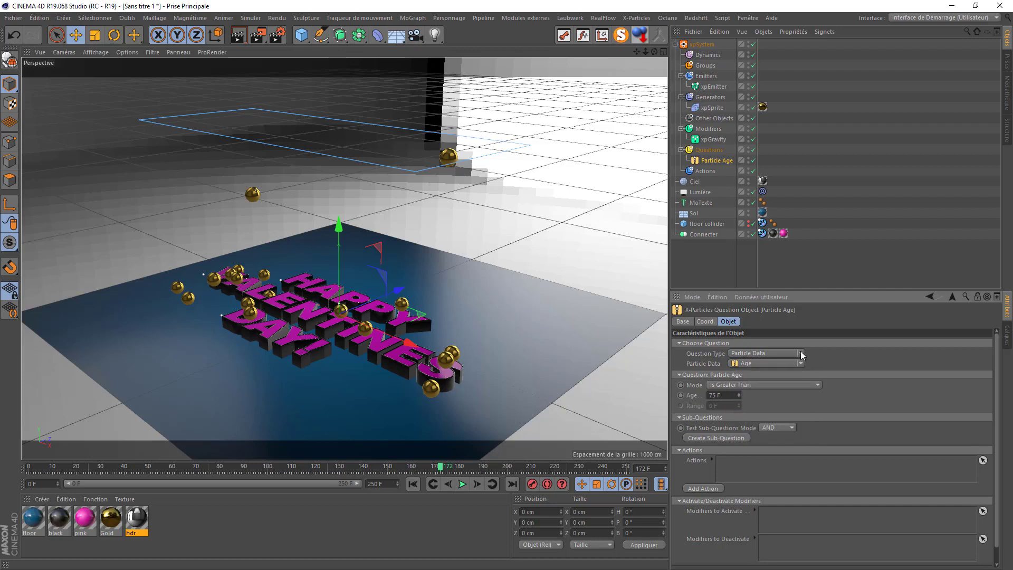
click(800, 354)
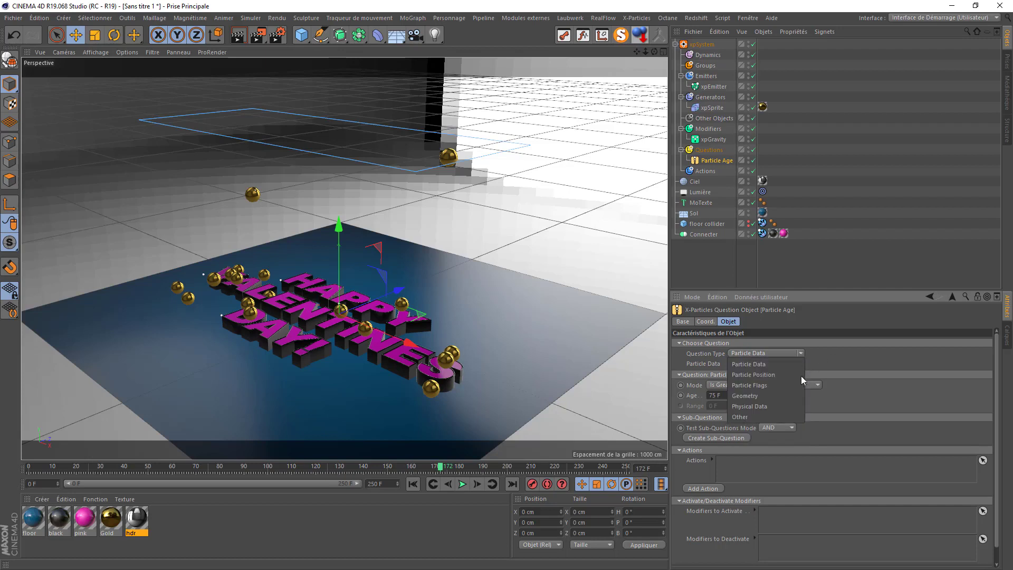
click(771, 384)
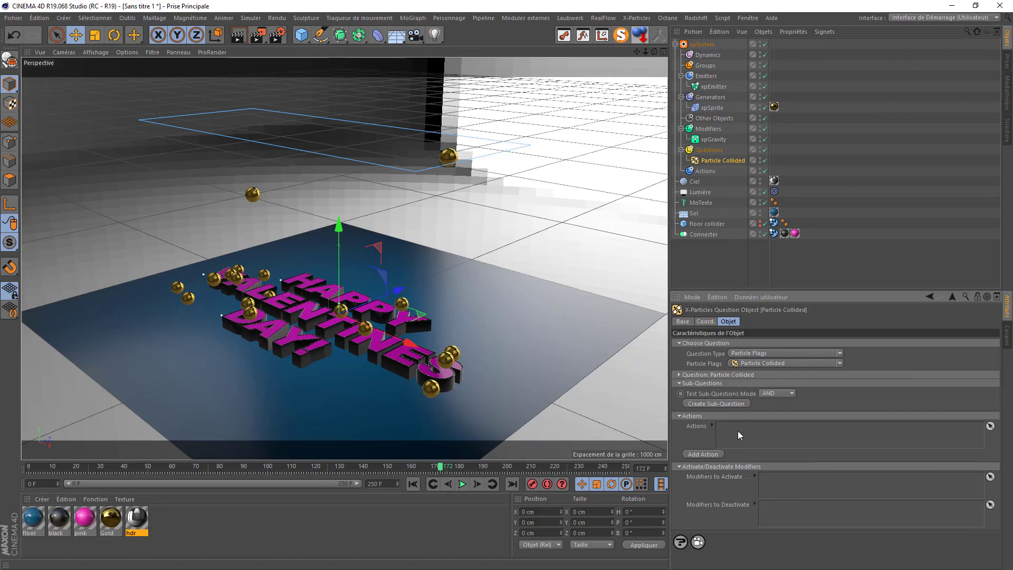
- Add an action to the Particle Collided question and make it a Change Life direct action
click(692, 454)
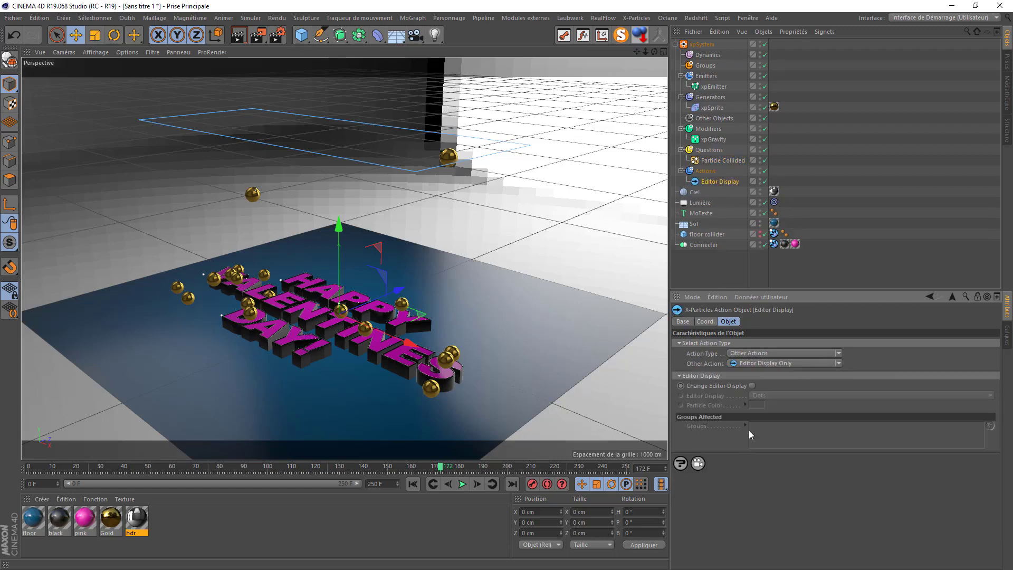
click(831, 350)
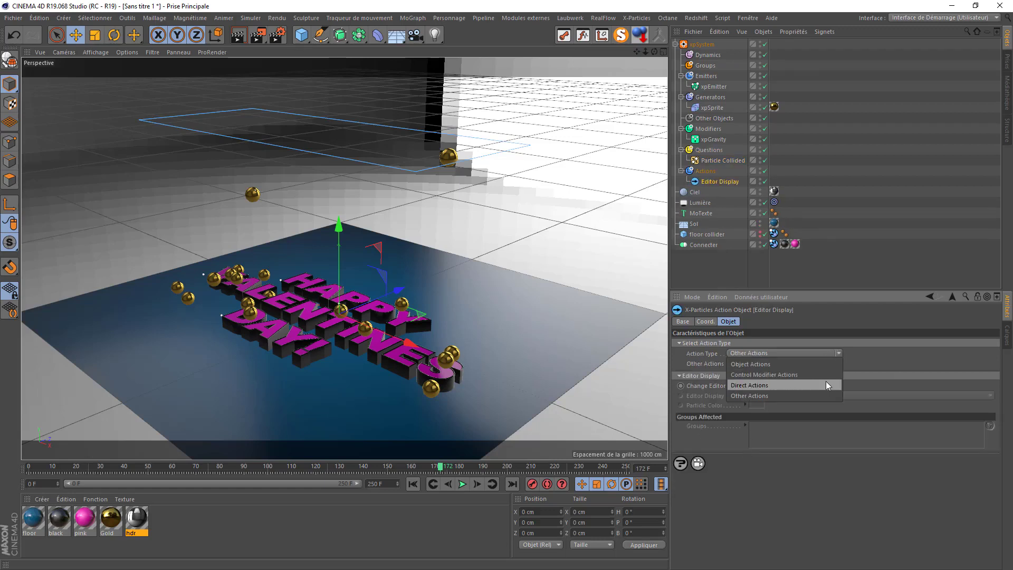
click(825, 381)
click(837, 363)
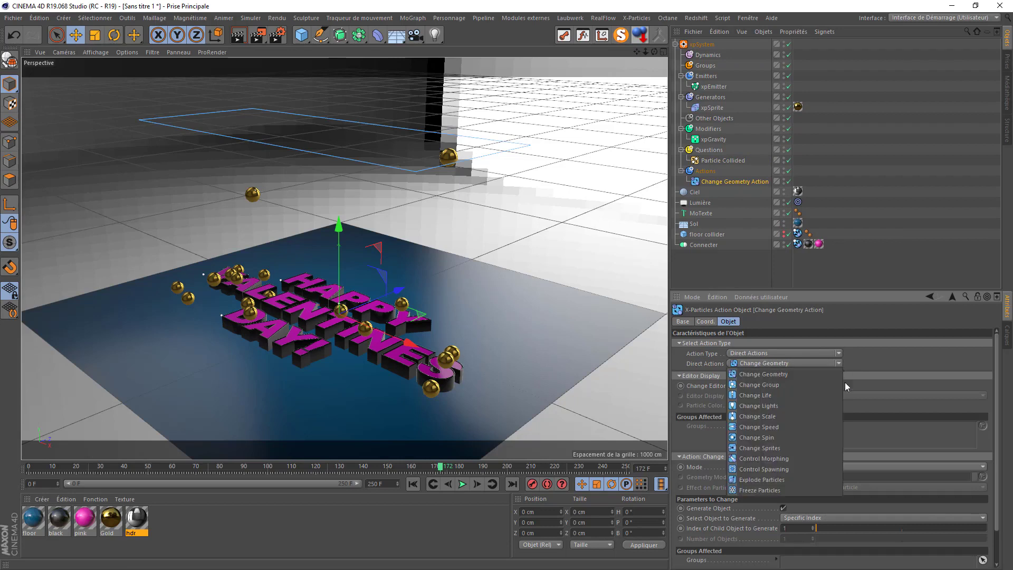
click(822, 394)
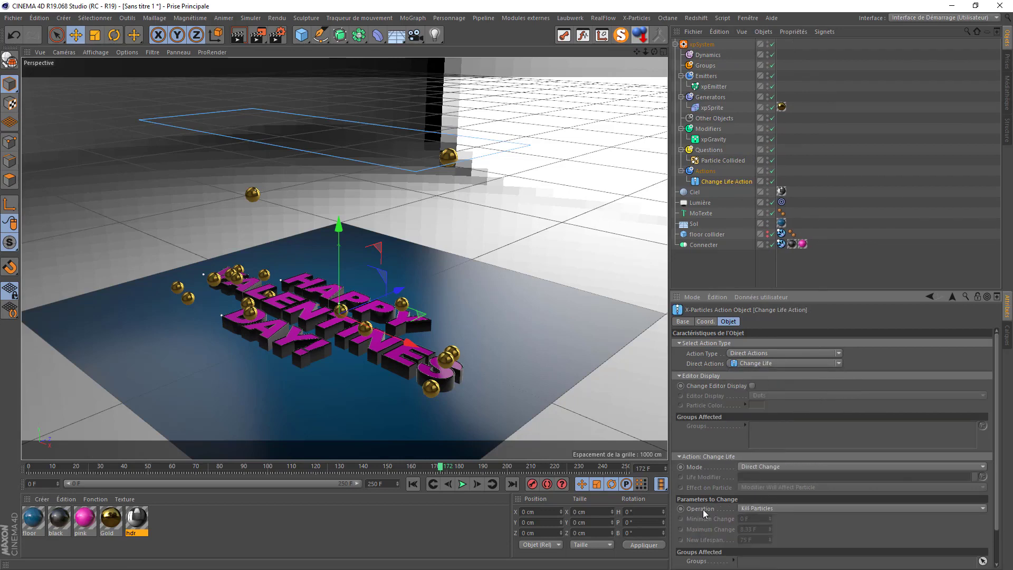
- Play the simulation from the first frame and examine the spheres' impacts on the text from floor level and from above
click(413, 484)
click(463, 483)
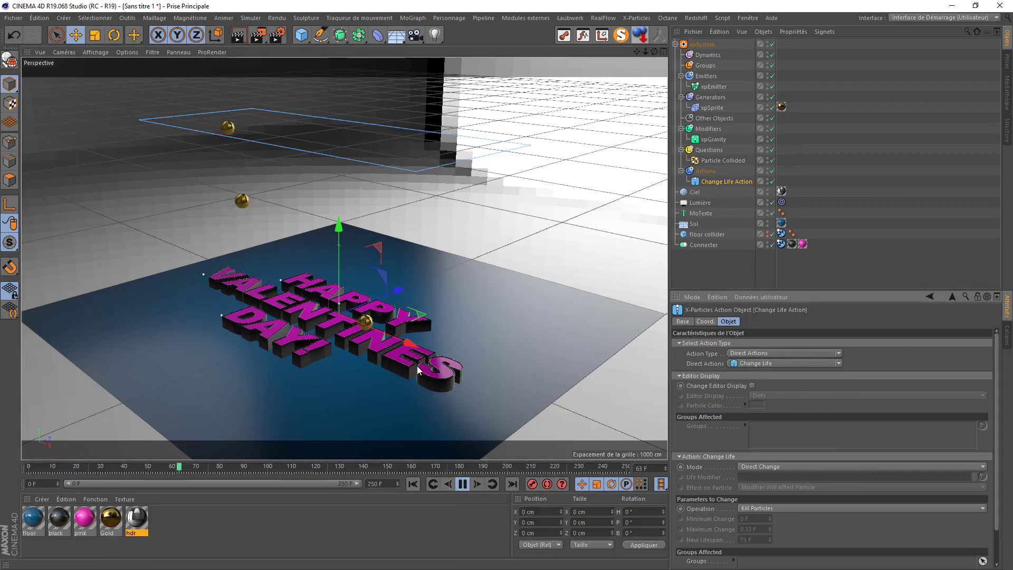
scroll(416, 368, down, 3)
drag(654, 51, 651, 16)
scroll(404, 274, up, 3)
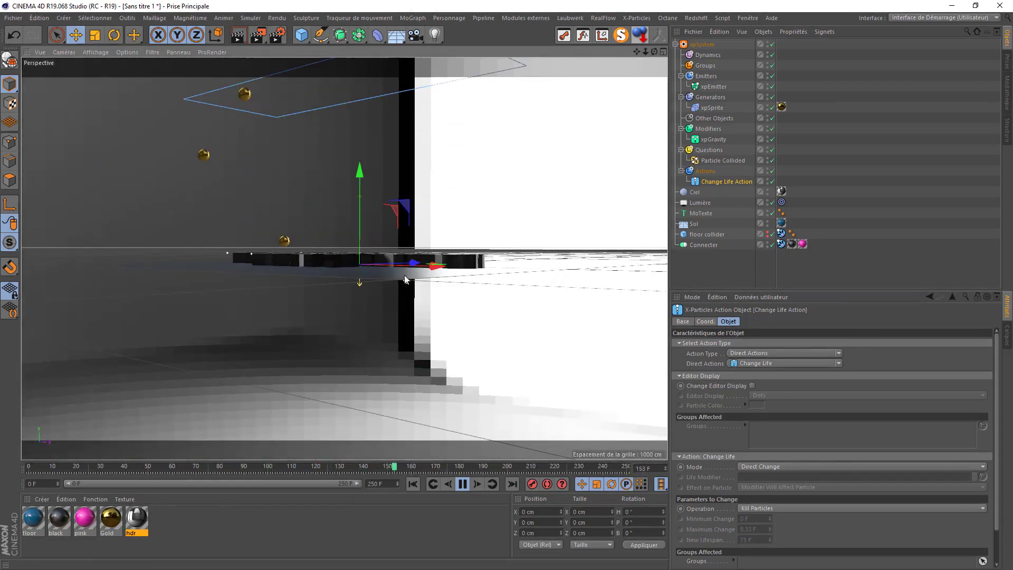
scroll(397, 239, up, 1)
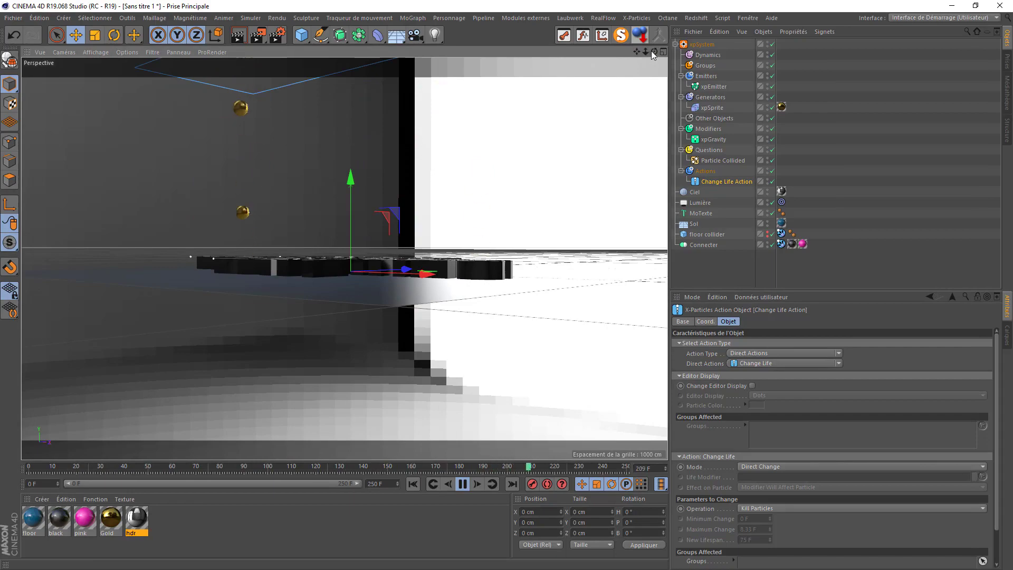
drag(651, 51, 534, 130)
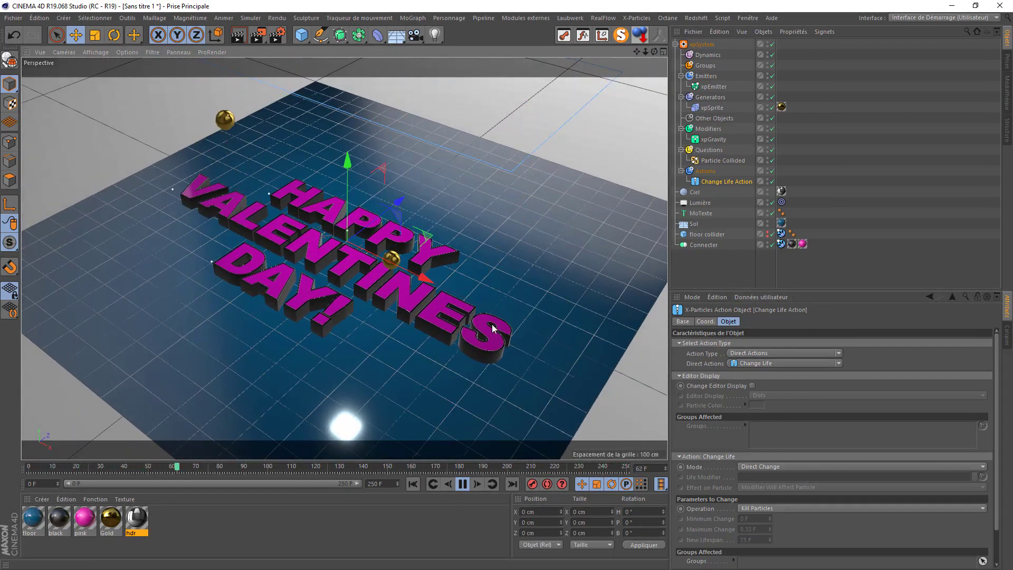
- Create a second emitter in the Emitters folder and rename it "Spawn splash"
click(706, 75)
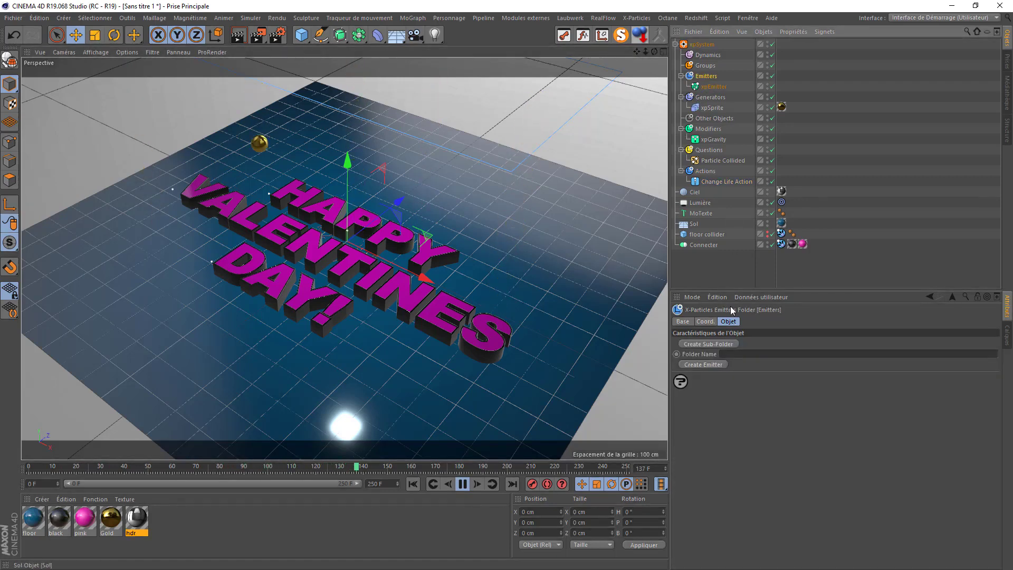
click(695, 365)
double_click(716, 87)
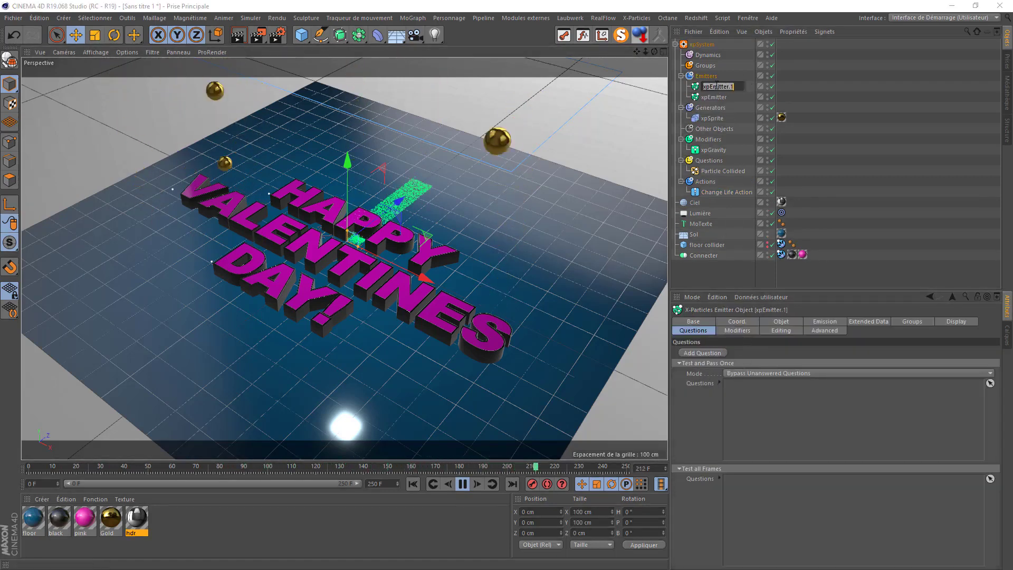
text(Spaw)
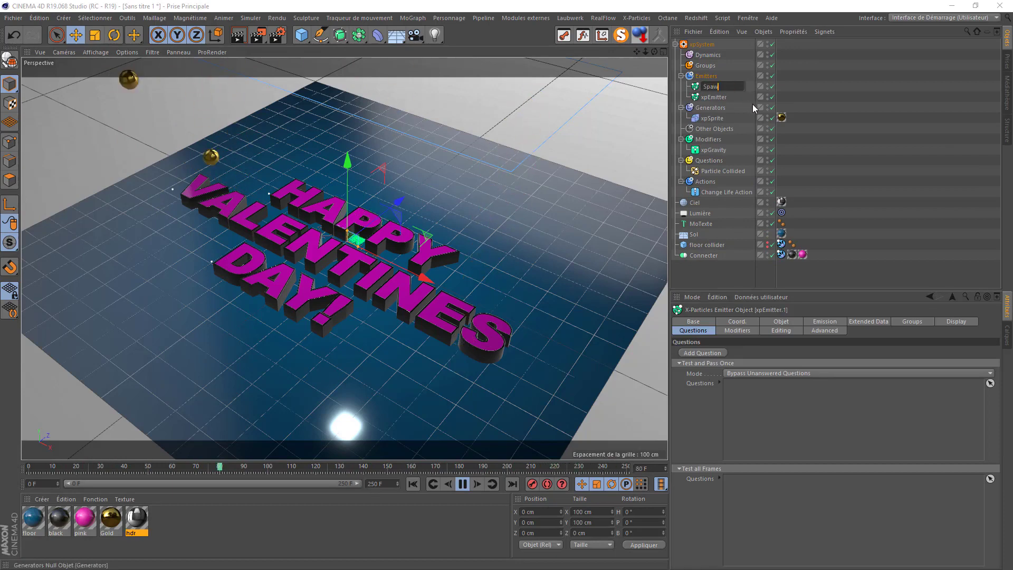
text(n splash)
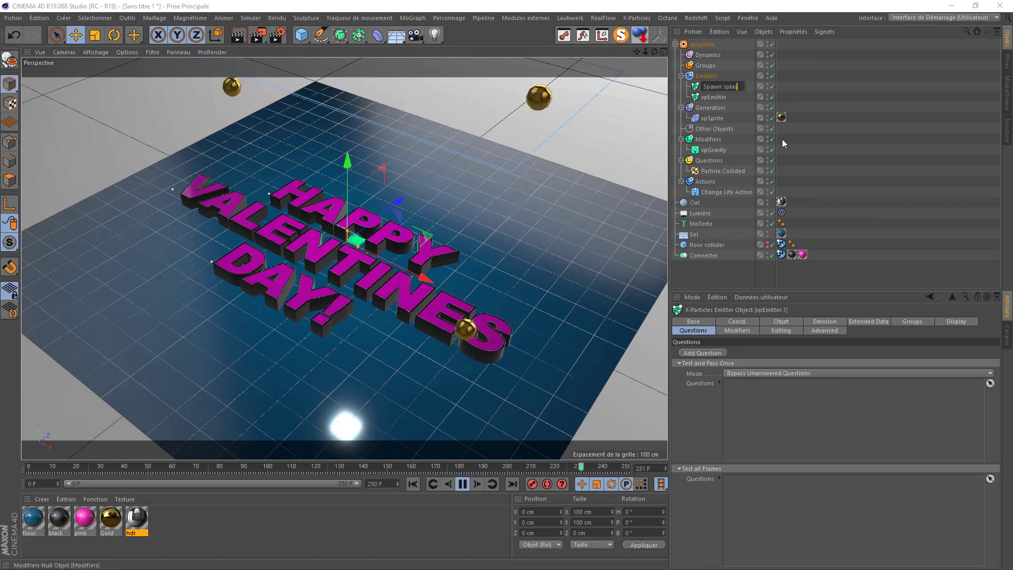
key(Return)
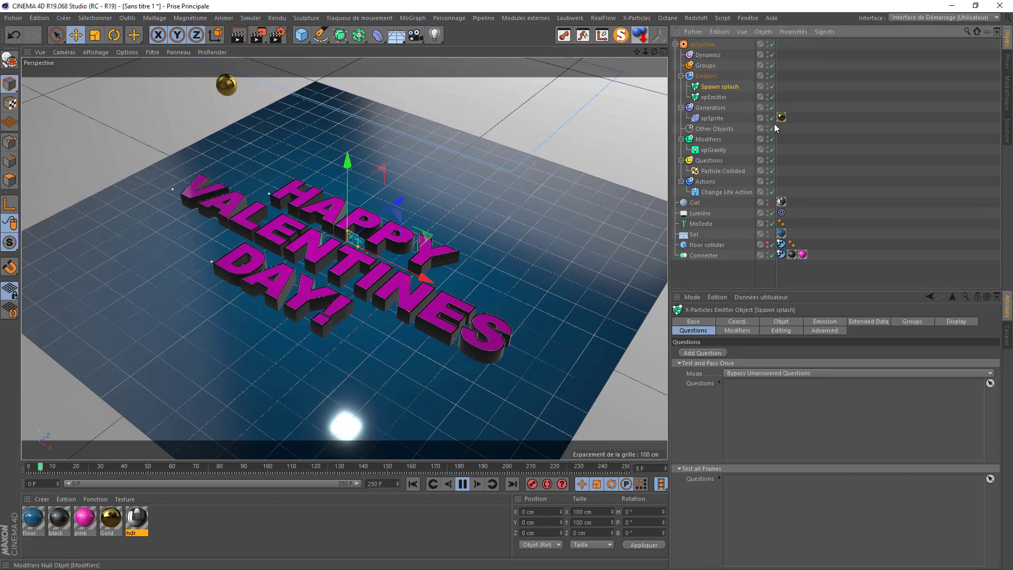
- Add a second action to the Particle Collided question and make it a Control Spawning direct action
click(717, 172)
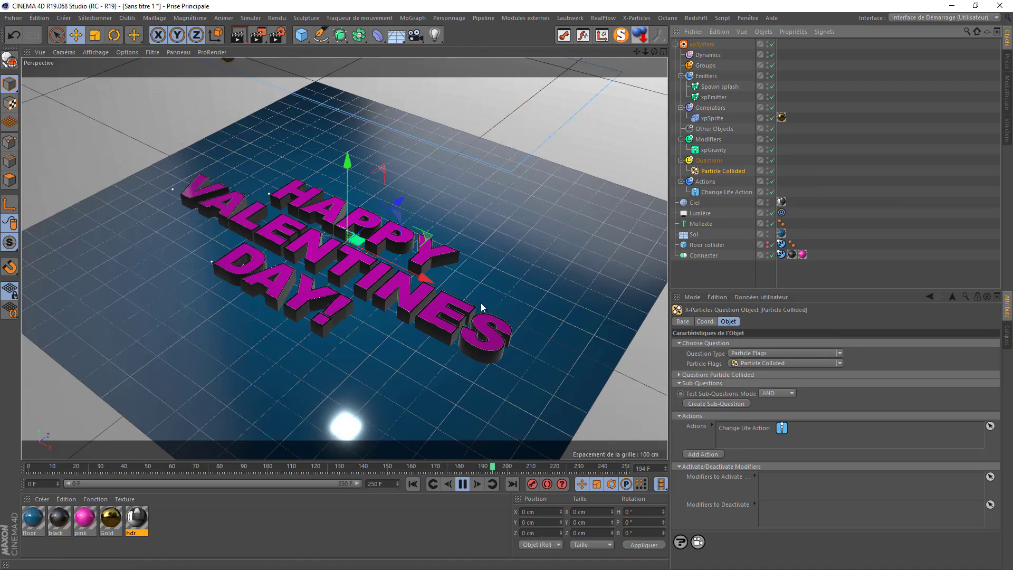
click(702, 454)
click(730, 432)
click(838, 352)
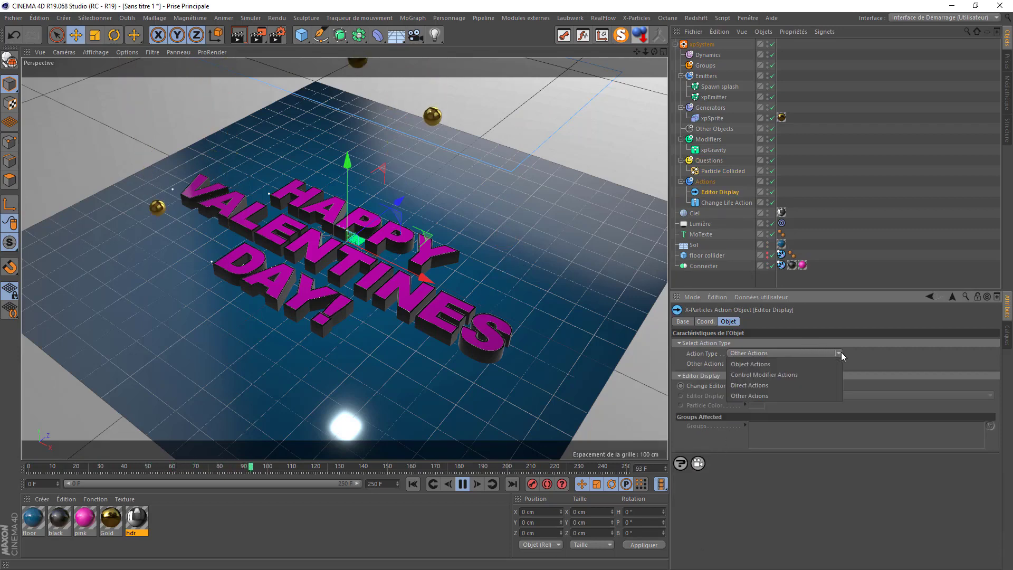
click(819, 384)
click(838, 363)
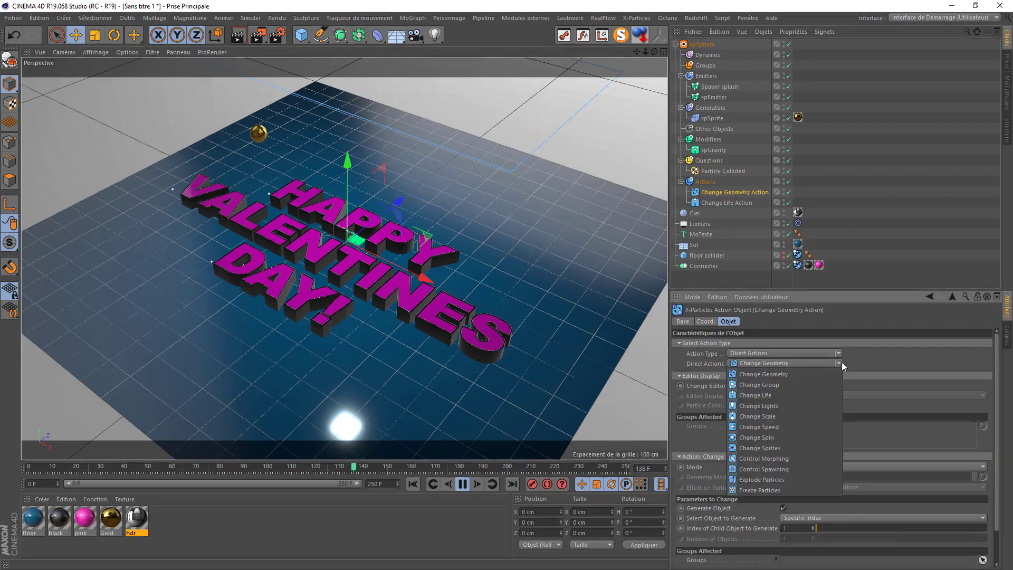
click(807, 466)
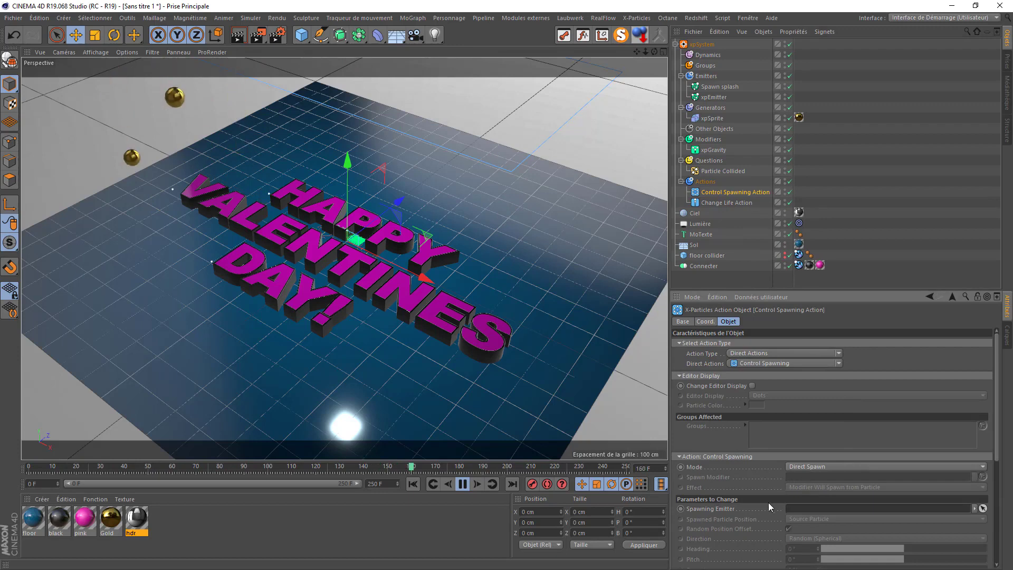
- Assign the Spawn splash emitter as the Spawning Emitter of the Control Spawning action
click(689, 507)
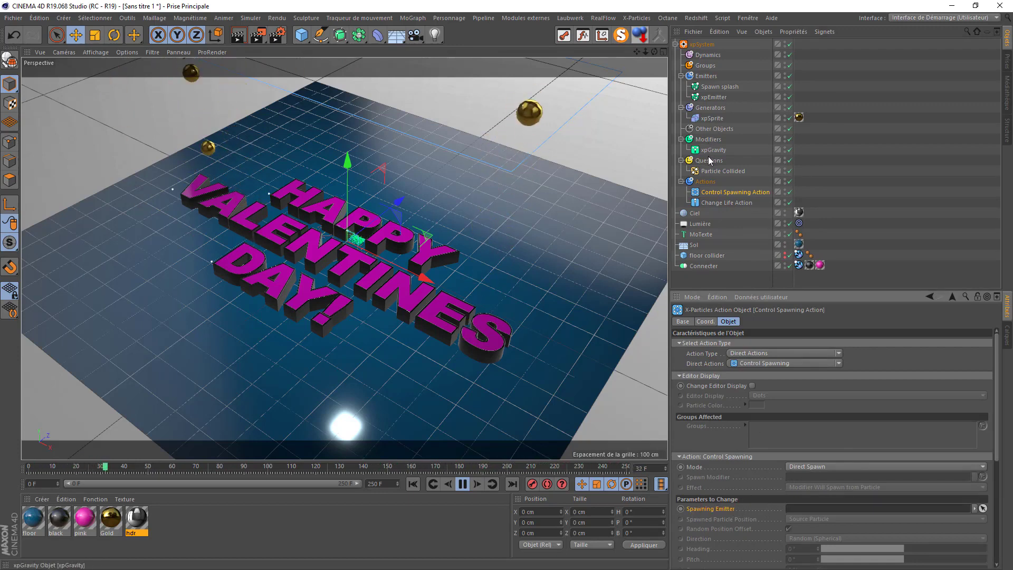
drag(719, 88, 779, 357)
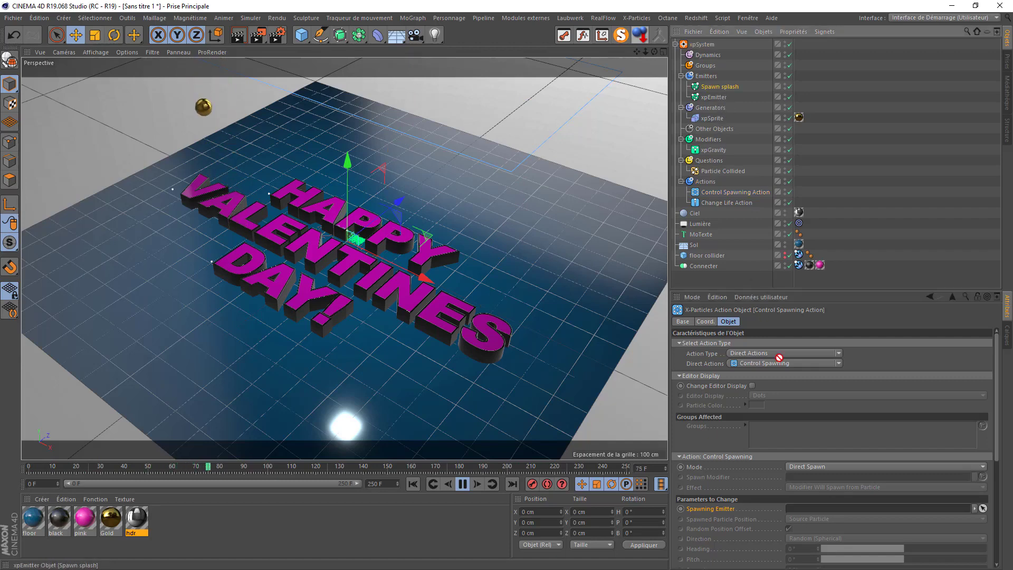
drag(809, 512, 808, 510)
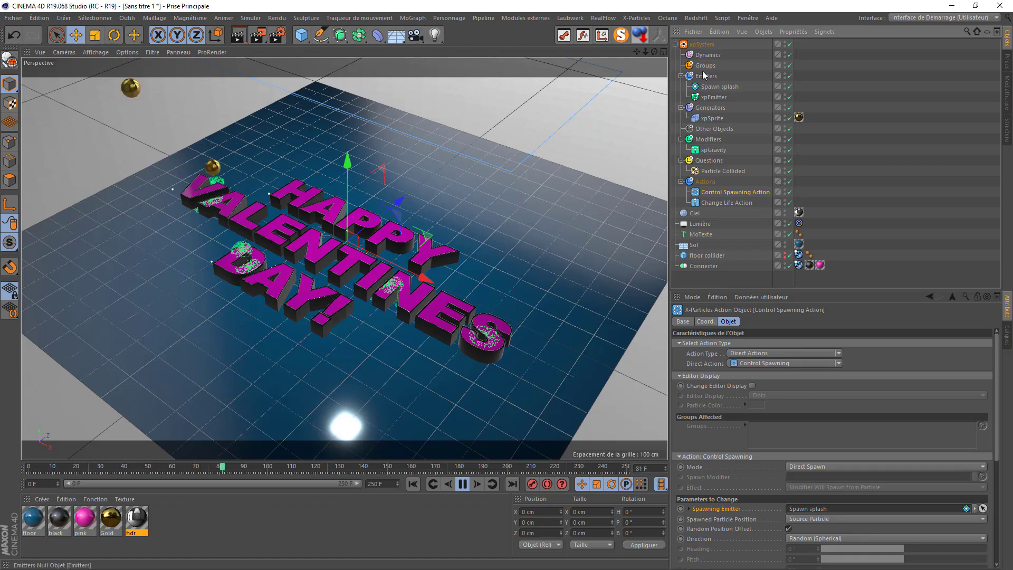
- Add an xpPPCollisions object to the Dynamics folder, rerun the simulation from the first frame and stop it
click(702, 55)
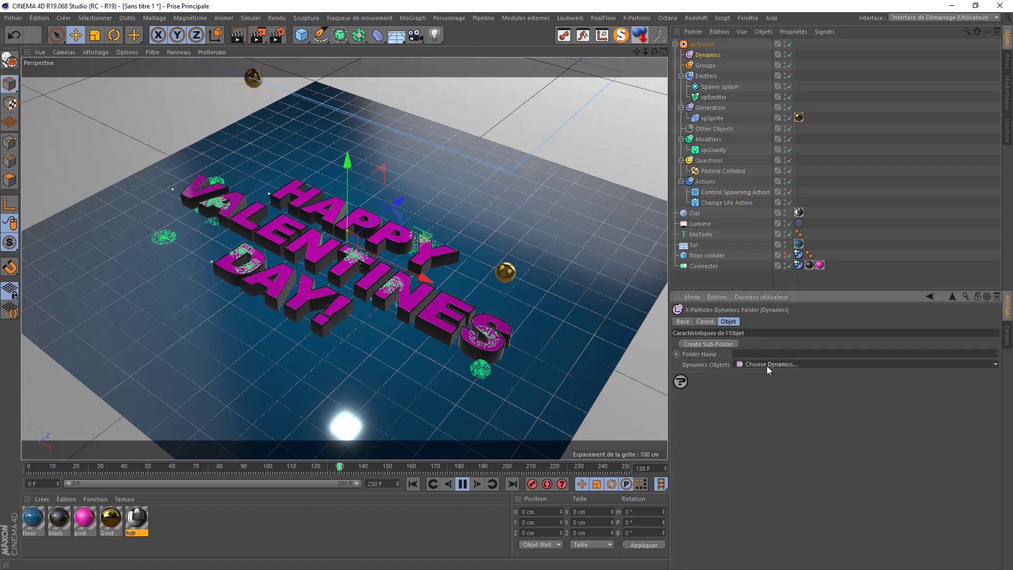
click(994, 364)
click(901, 410)
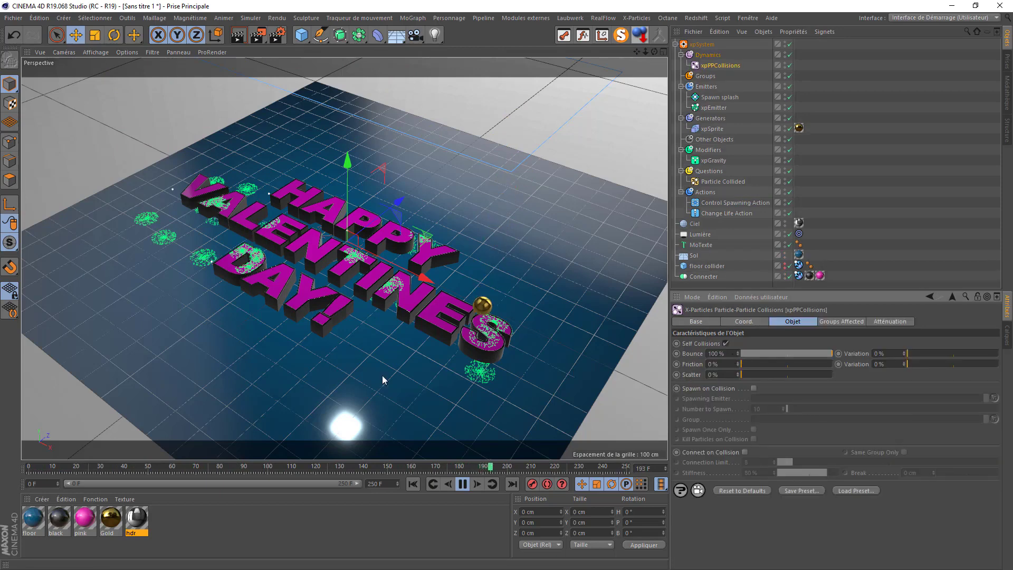
click(413, 484)
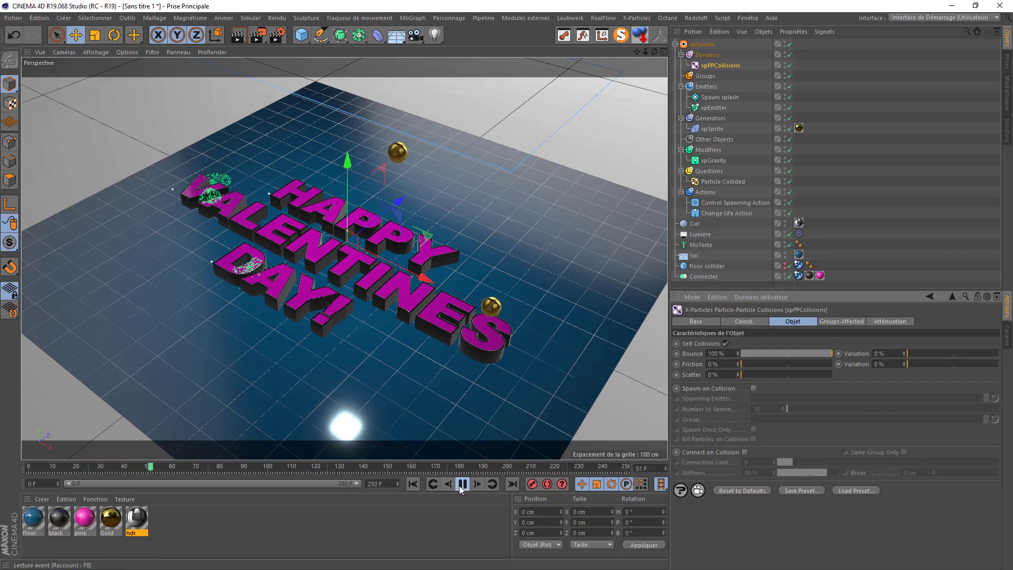
click(462, 485)
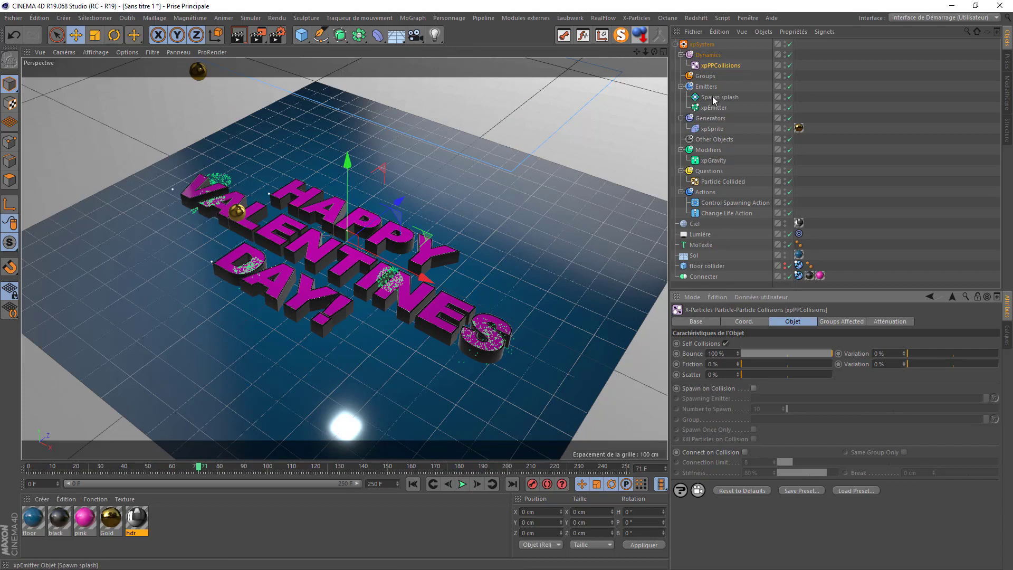
- Set the Spawn splash emitter's particle radius to 5 cm
click(719, 98)
click(826, 322)
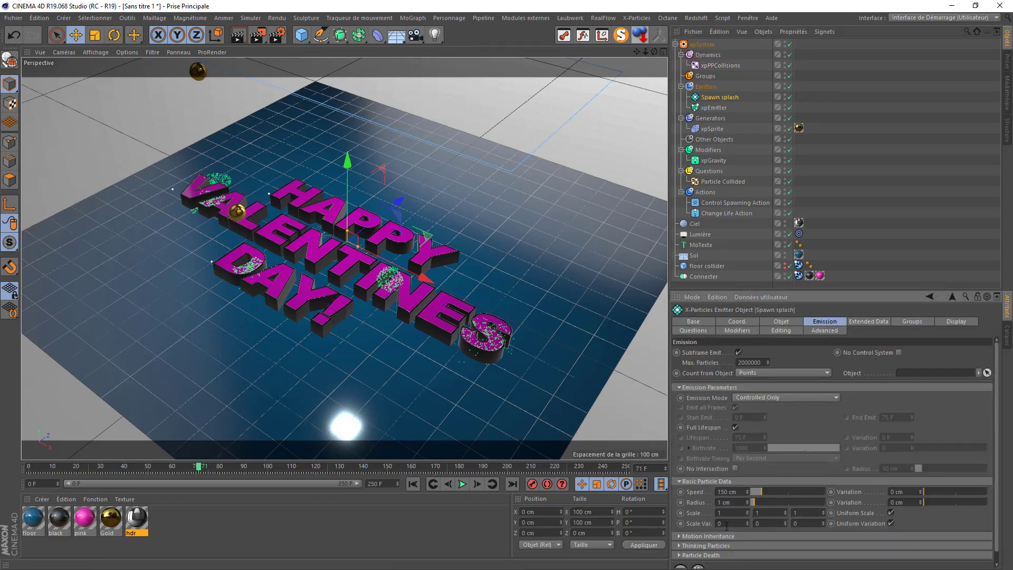
drag(717, 504, 697, 503)
text(5)
key(Return)
- Add a second Sprites generator driven by the Spawn splash emitter and set its sprite type to Sphere
click(710, 118)
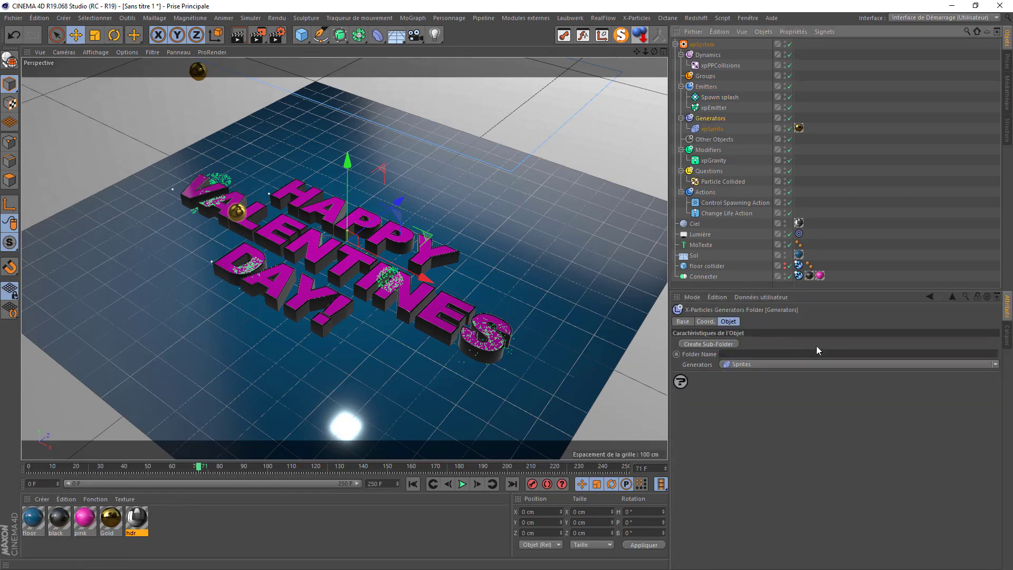
click(995, 364)
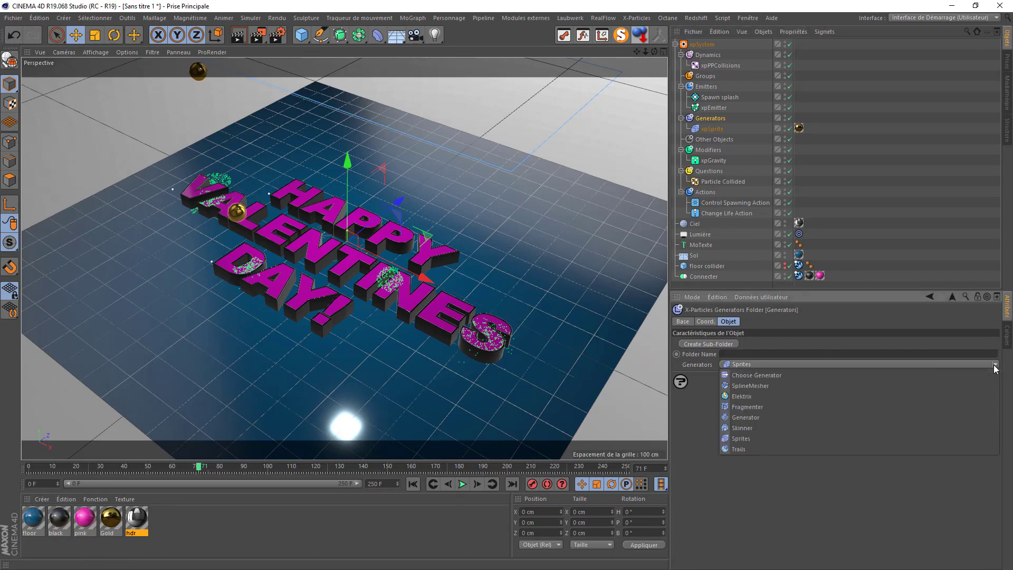
click(770, 437)
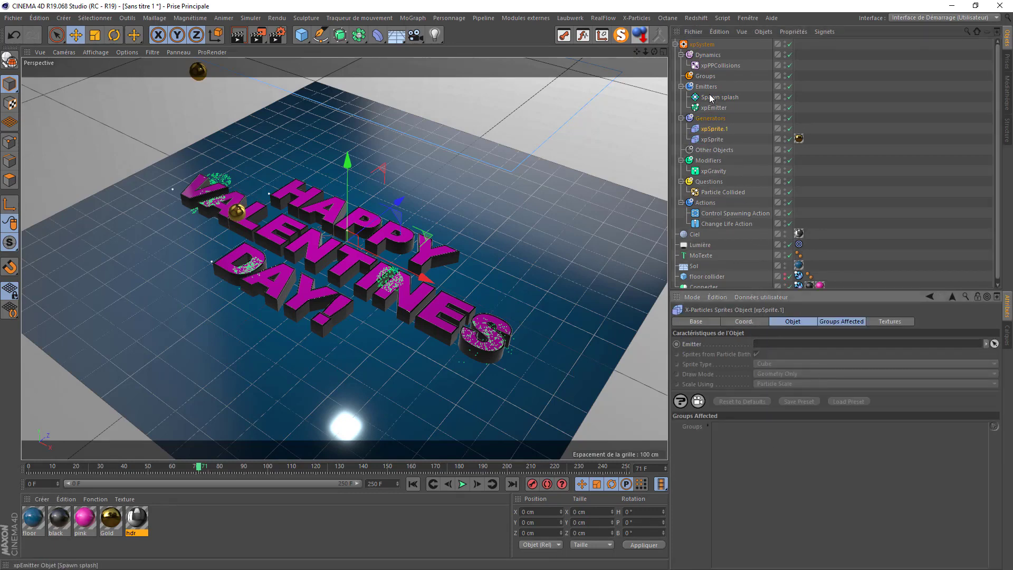
drag(710, 100, 776, 345)
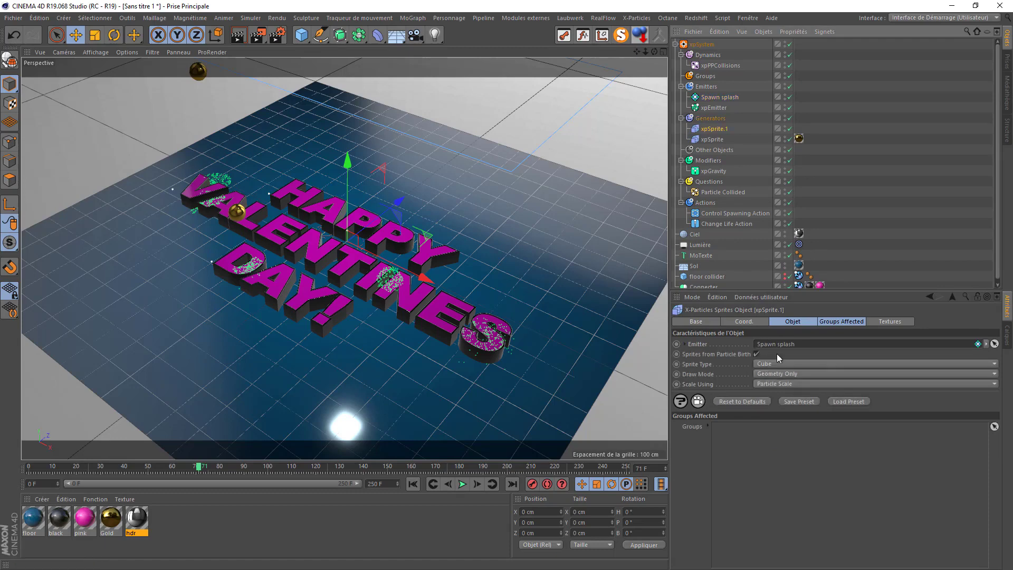
click(995, 364)
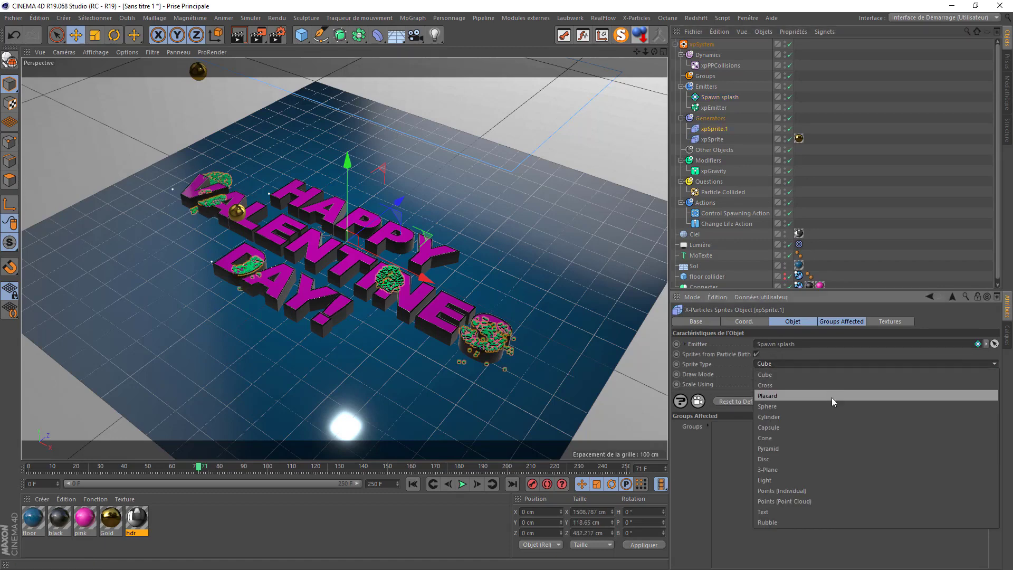
click(782, 405)
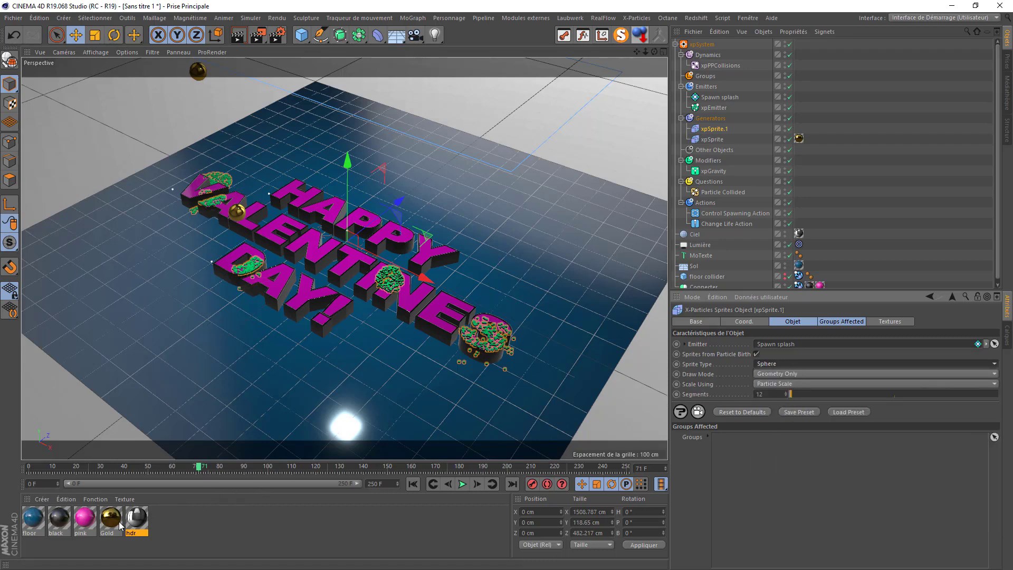
- Apply the Gold material to the splash particles' new sprite object and rerun the simulation from the first frame
drag(119, 521, 686, 164)
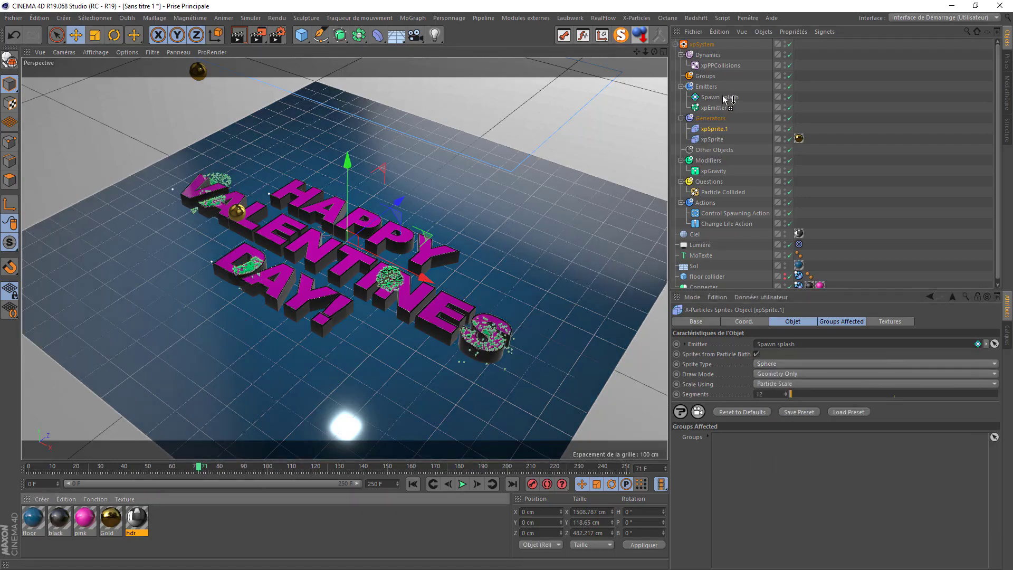
drag(728, 99, 728, 99)
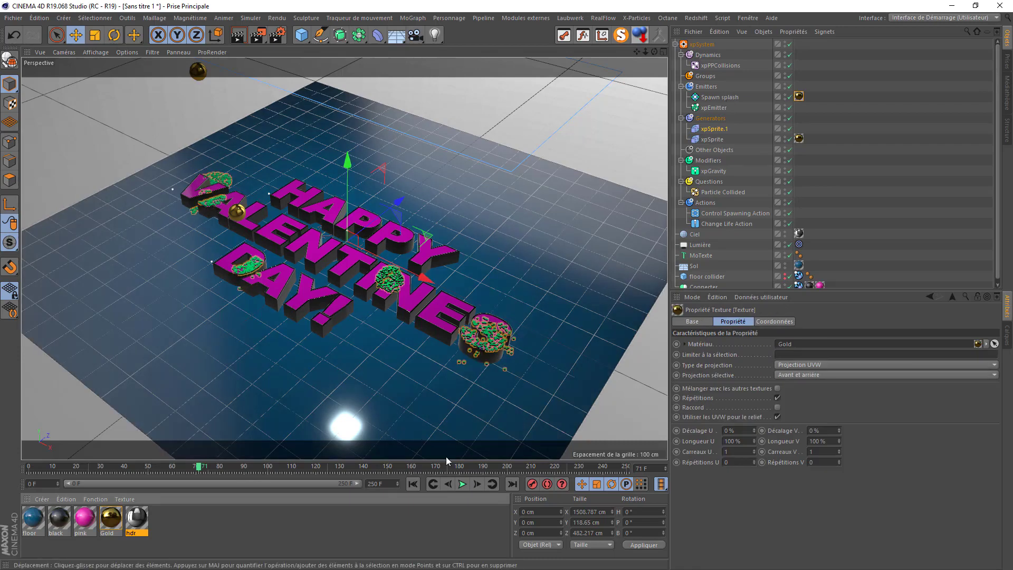
click(414, 484)
click(462, 484)
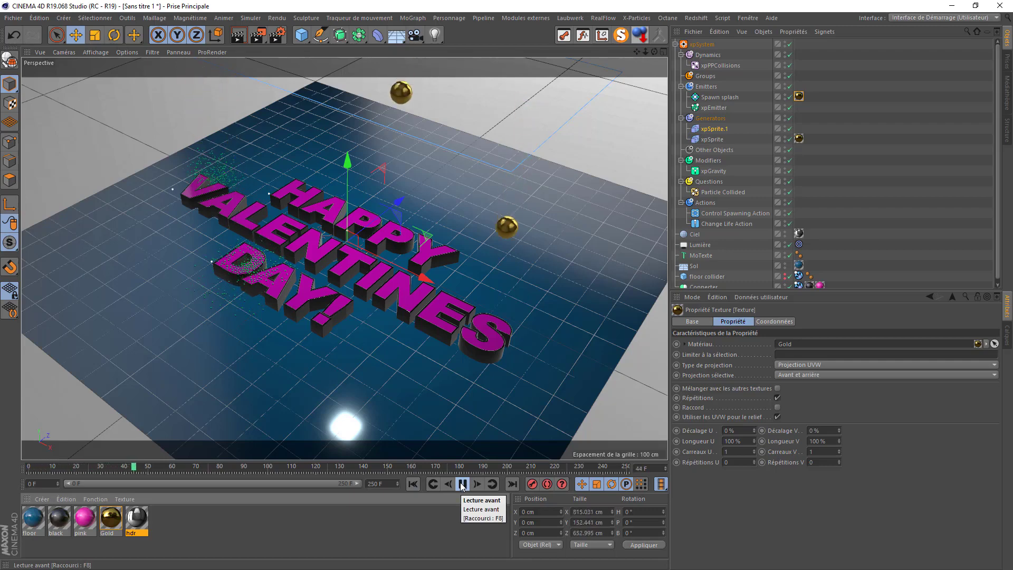
click(462, 484)
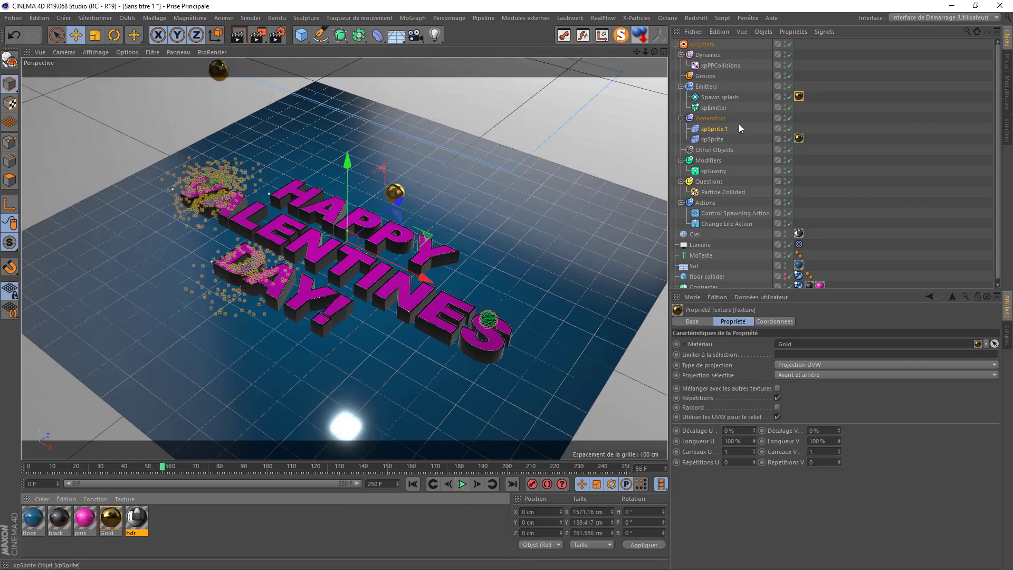
drag(799, 96, 804, 123)
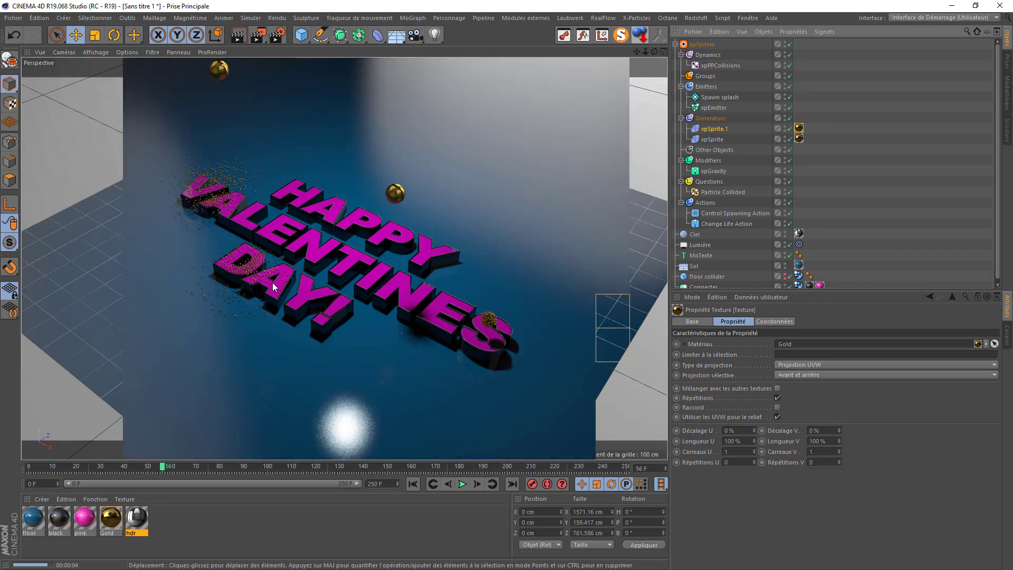
- Set the splash sprites to scale using Particle Radius and rerun the simulation to inspect the splashes on the text
scroll(254, 269, up, 5)
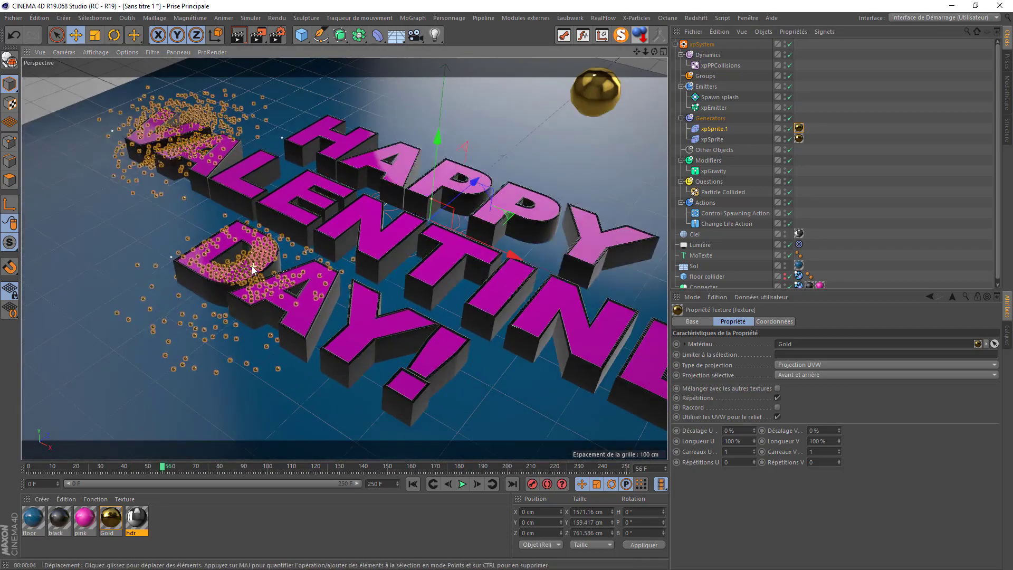
scroll(254, 269, up, 3)
click(413, 484)
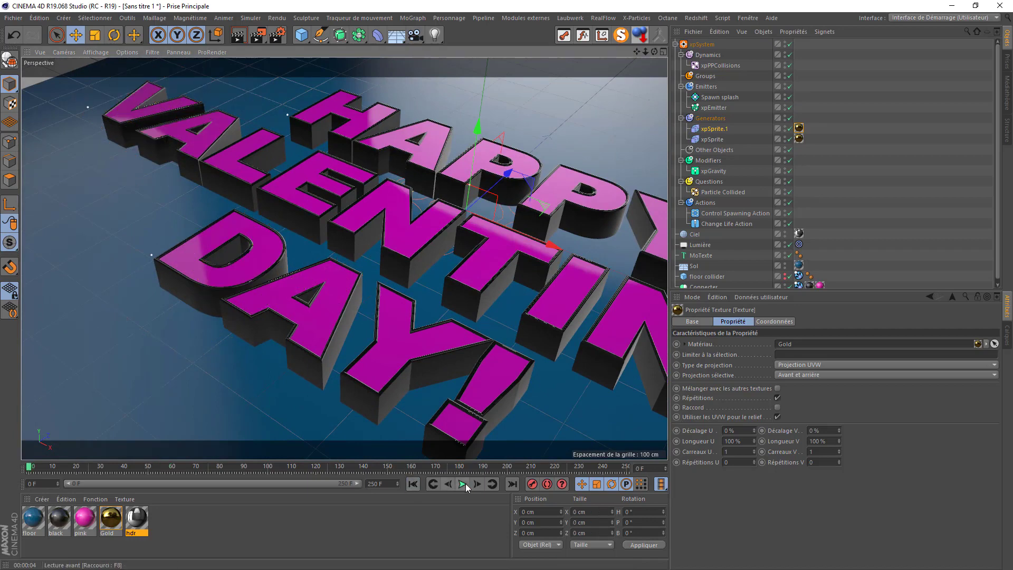
click(716, 129)
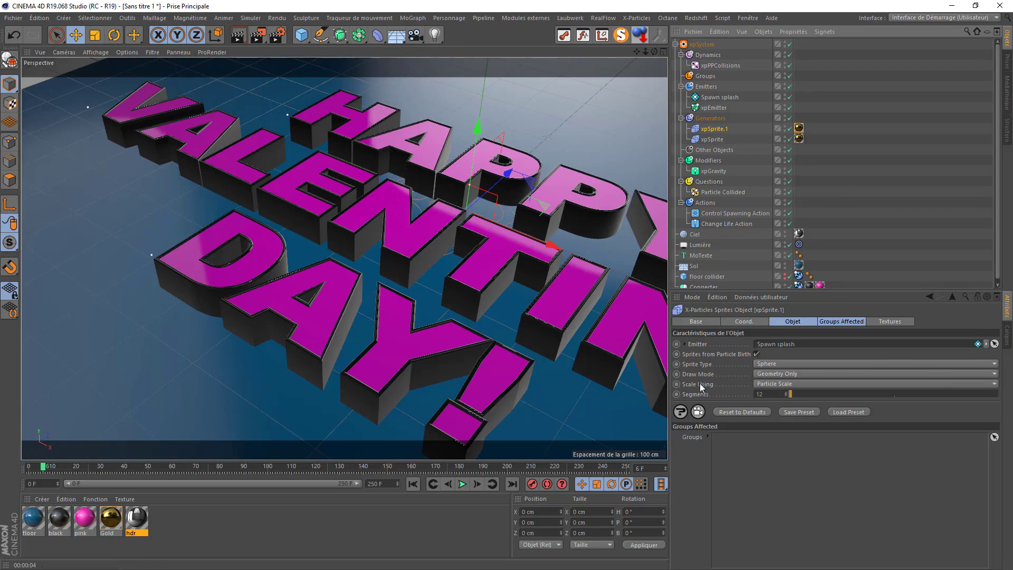
click(766, 384)
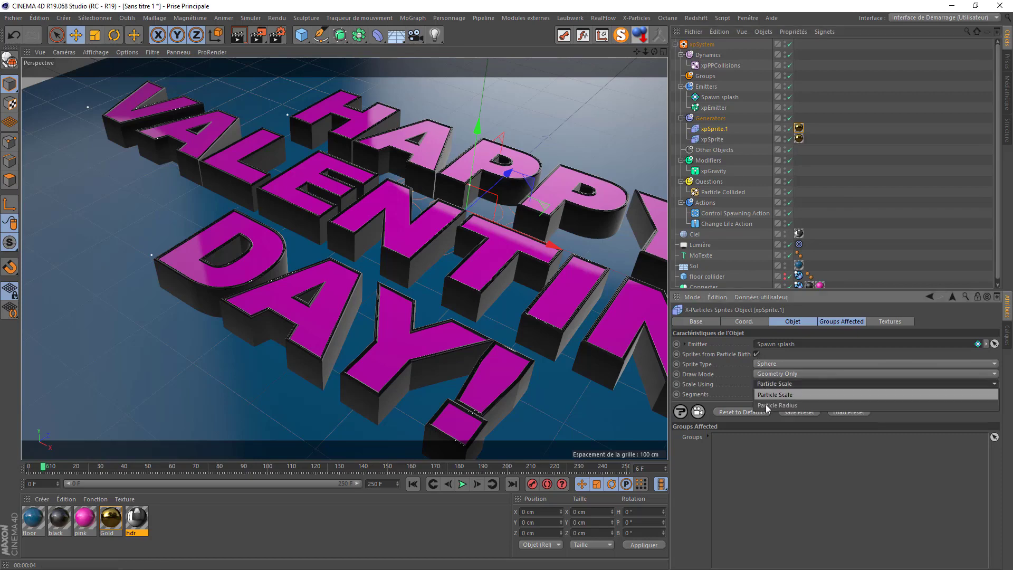
click(768, 401)
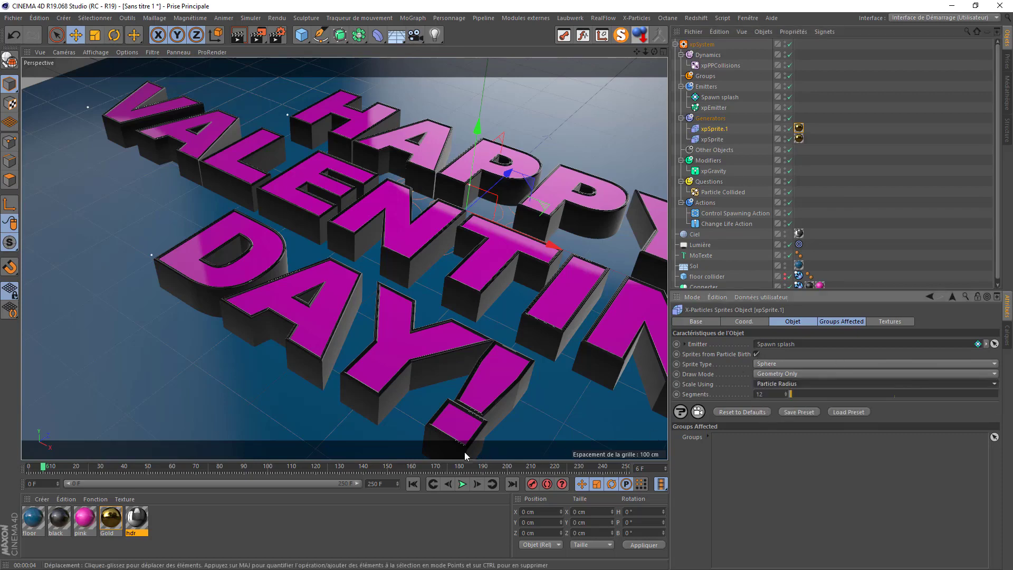
click(462, 484)
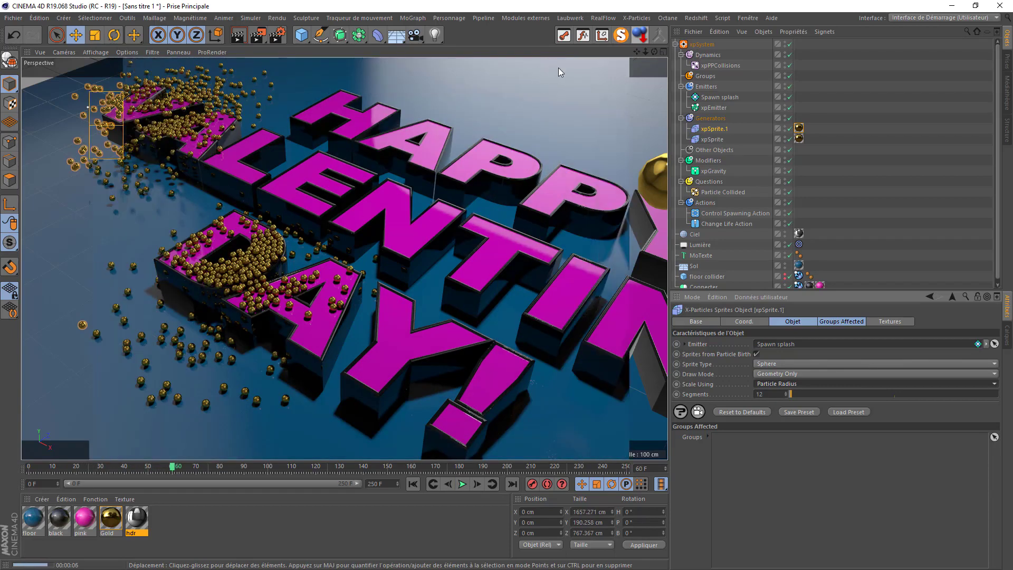
drag(636, 51, 571, 138)
scroll(473, 302, down, 6)
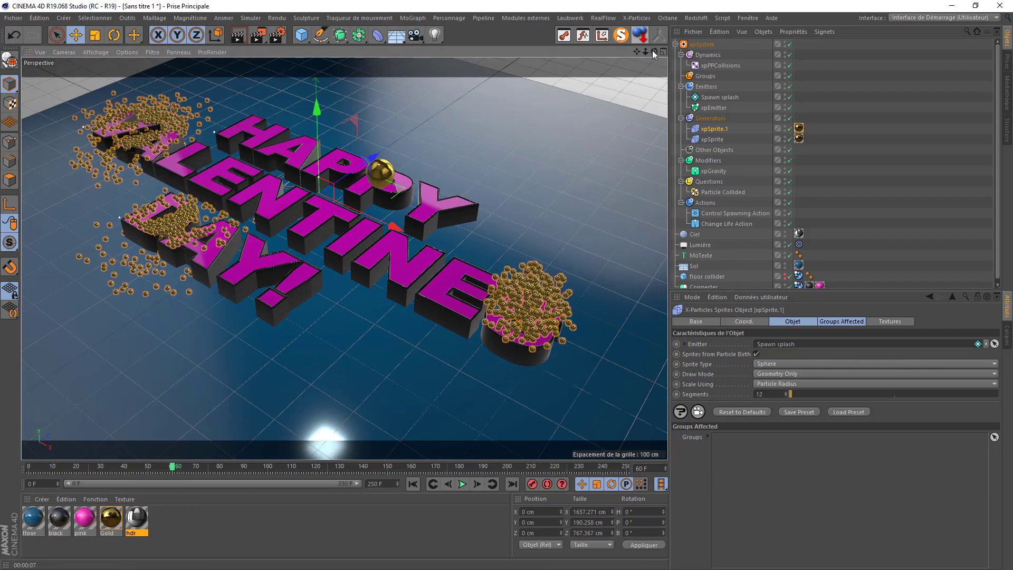
mouse_move(654, 52)
mouse_down()
mouse_move(661, 11)
mouse_move(666, 48)
mouse_up()
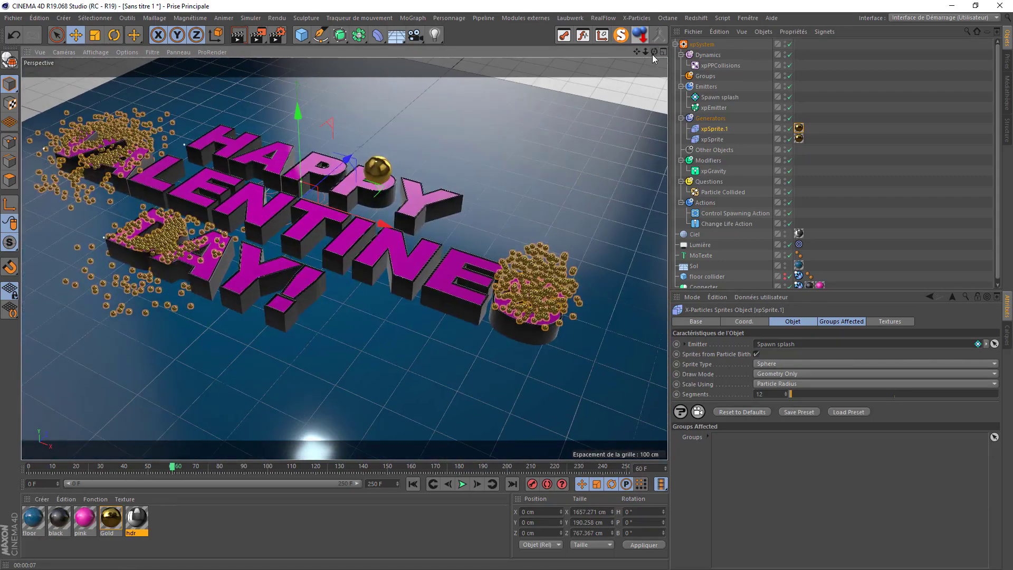